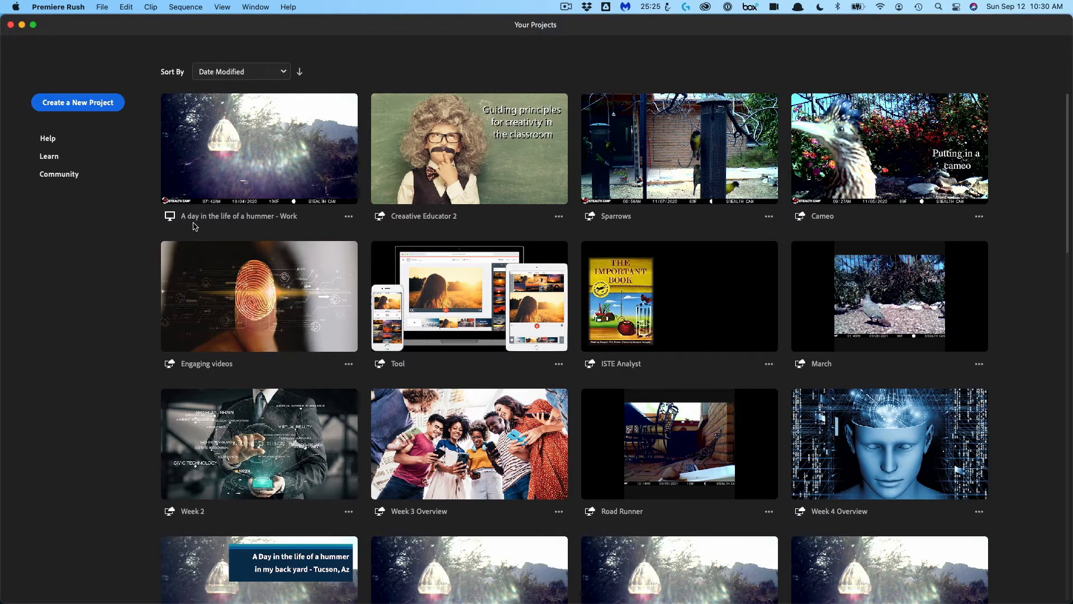
- Open the project "A day in the life of a hummer - Work" and review its timeline, including the five-hummingbird collage clip
{"action": "left_click", "coordinate": [263, 184]}
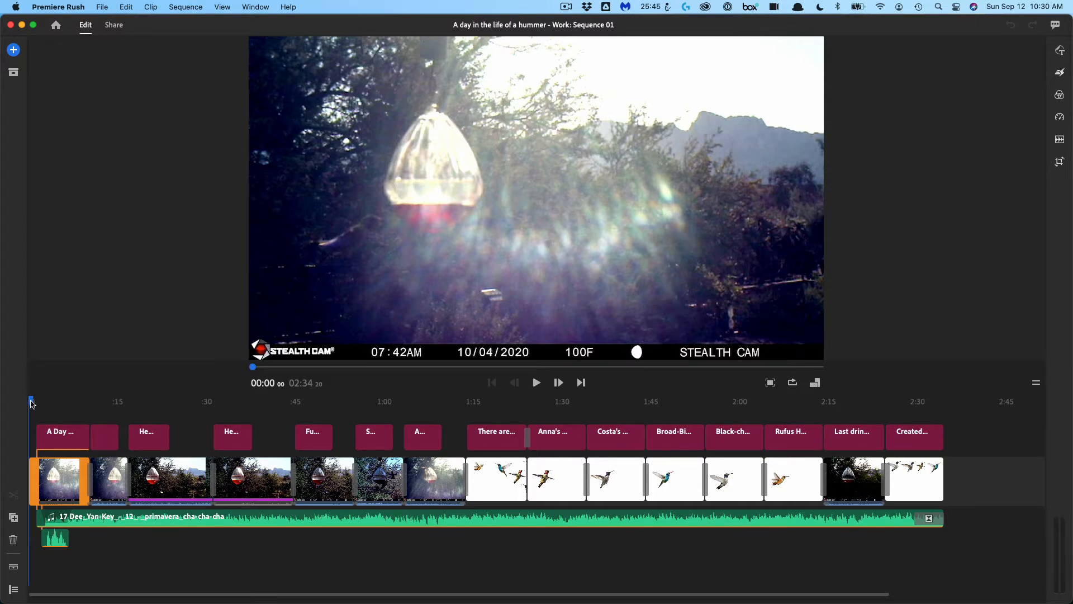
{"action": "left_click_drag", "start_coordinate": [32, 403], "coordinate": [514, 463]}
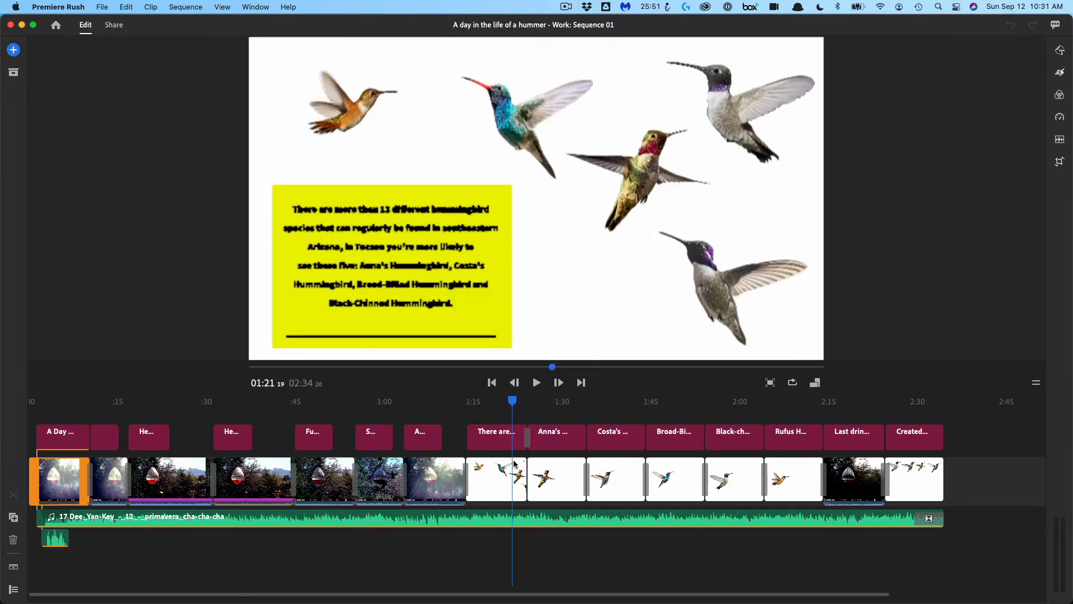
{"action": "left_click", "coordinate": [514, 463]}
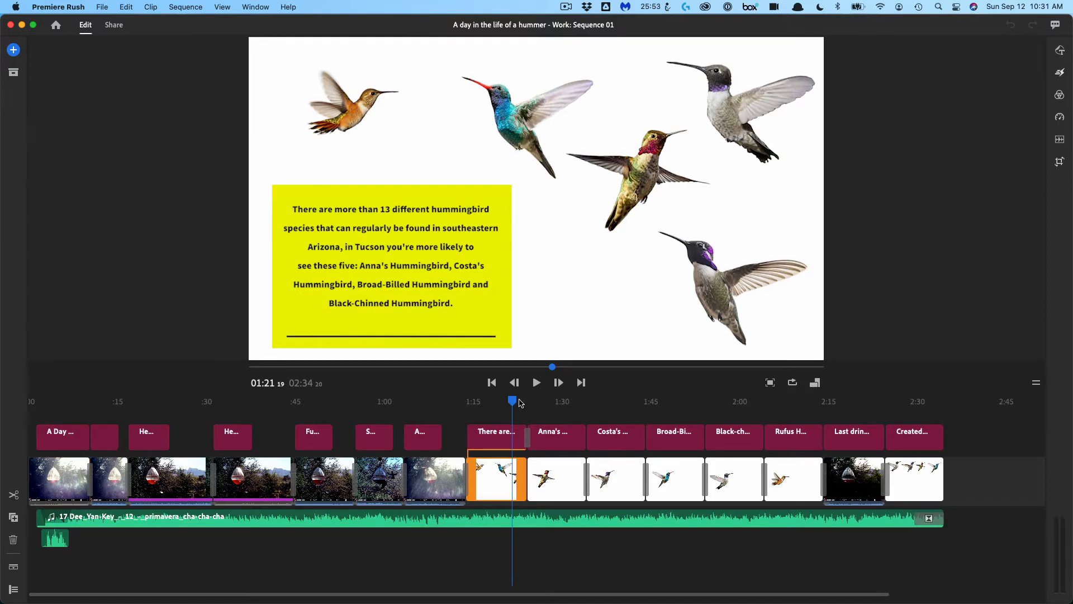
{"action": "left_click_drag", "start_coordinate": [515, 402], "coordinate": [501, 402]}
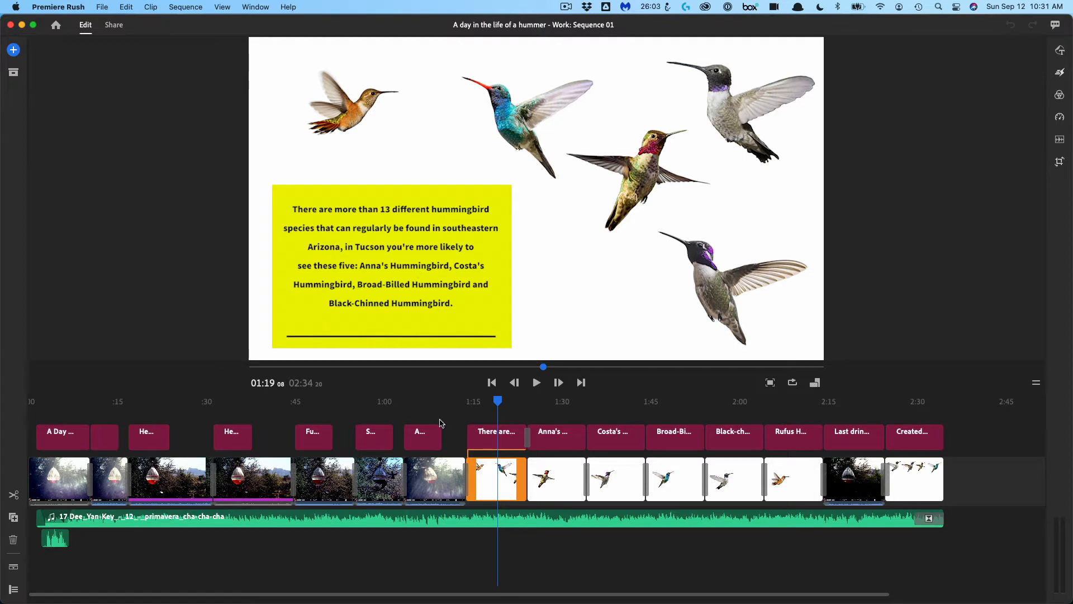
{"action": "left_click_drag", "start_coordinate": [498, 402], "coordinate": [26, 401]}
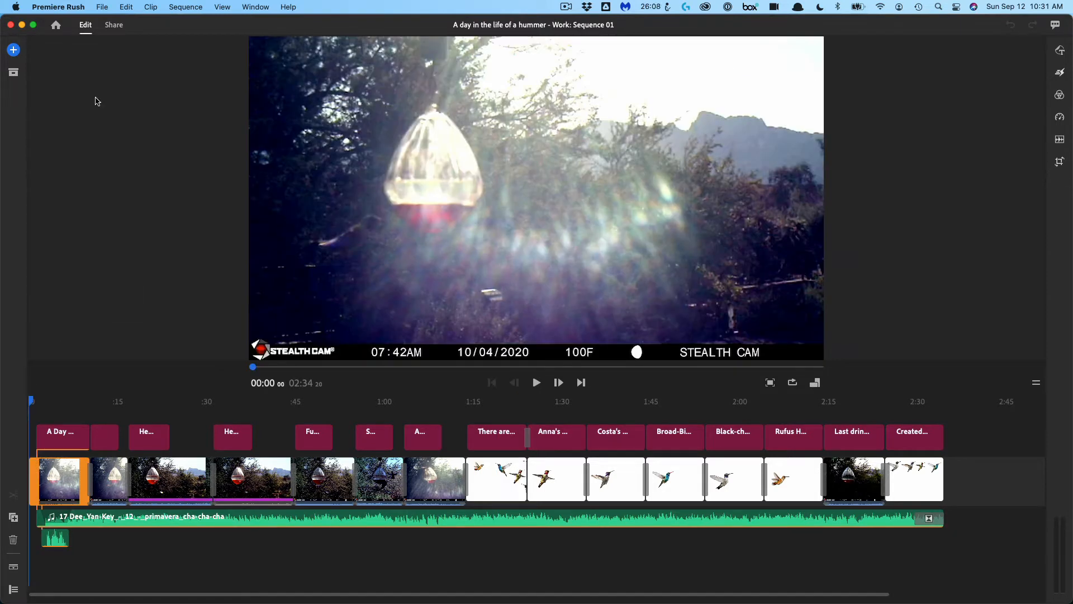
- Start a new project and open the "A day in the life of a hummer" media folder on the Grand Cayman drive
{"action": "left_click", "coordinate": [56, 25]}
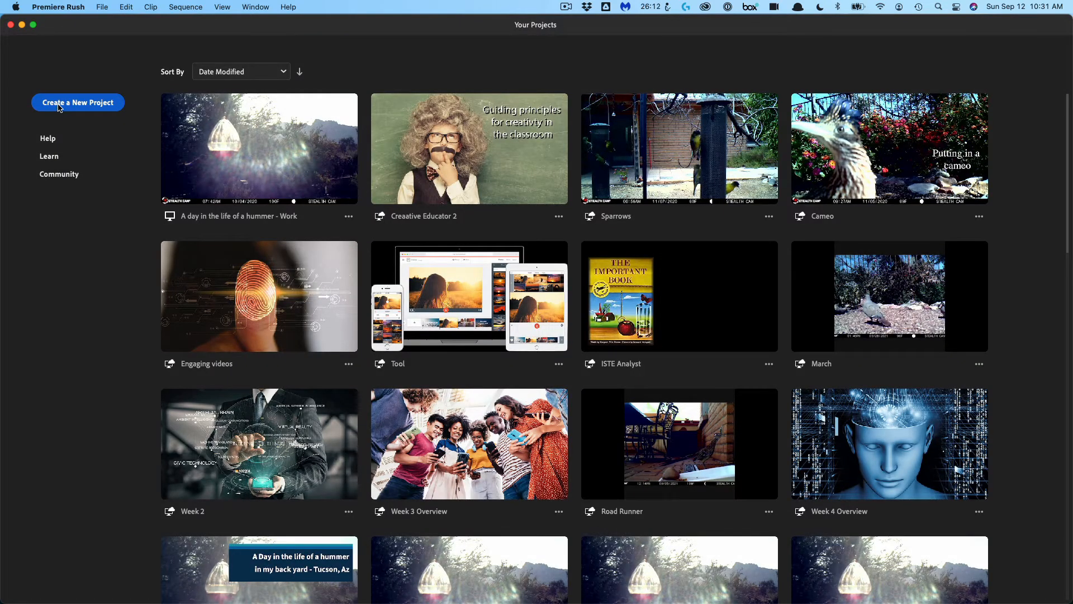
{"action": "left_click", "coordinate": [59, 104]}
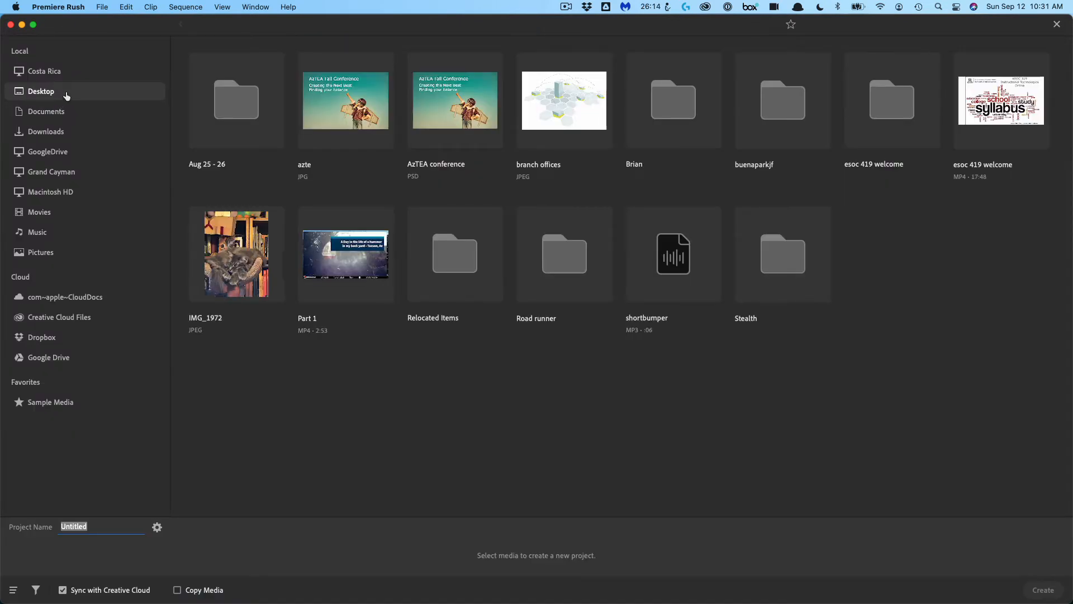
{"action": "left_click", "coordinate": [70, 174]}
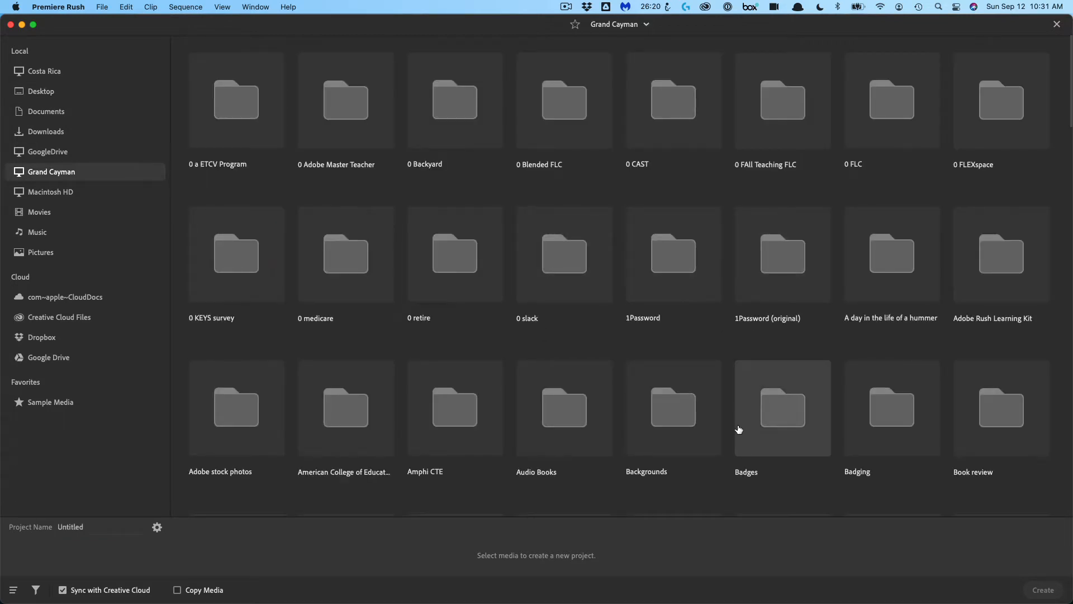
{"action": "double_click", "coordinate": [875, 284]}
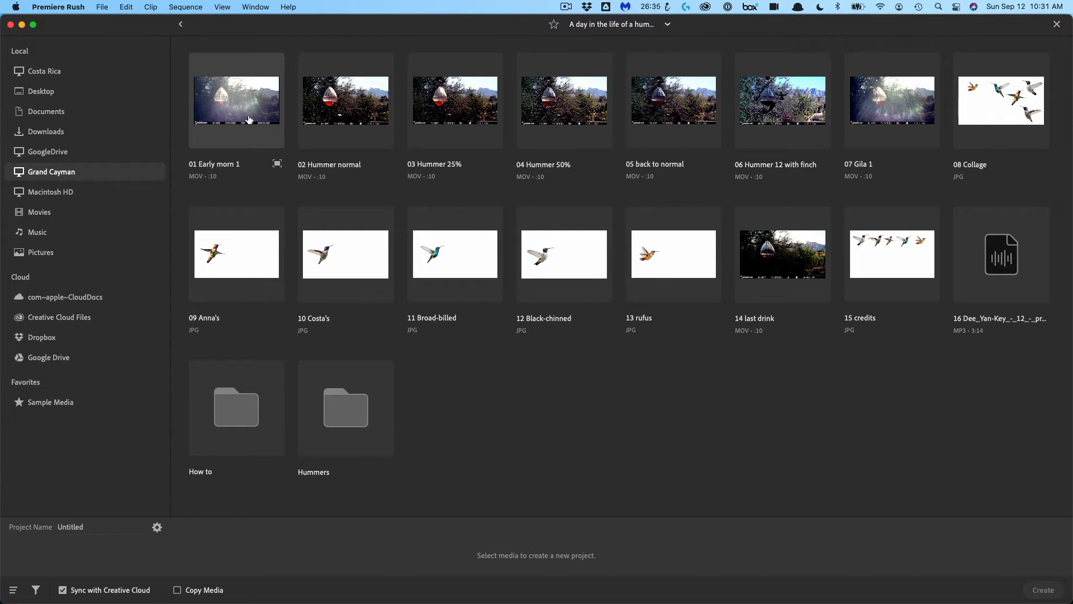
- Select the sixteen numbered media files in order, from 01 Early morn 1 through the number 16 primavera cha-cha-cha music track
{"action": "left_click", "coordinate": [244, 109]}
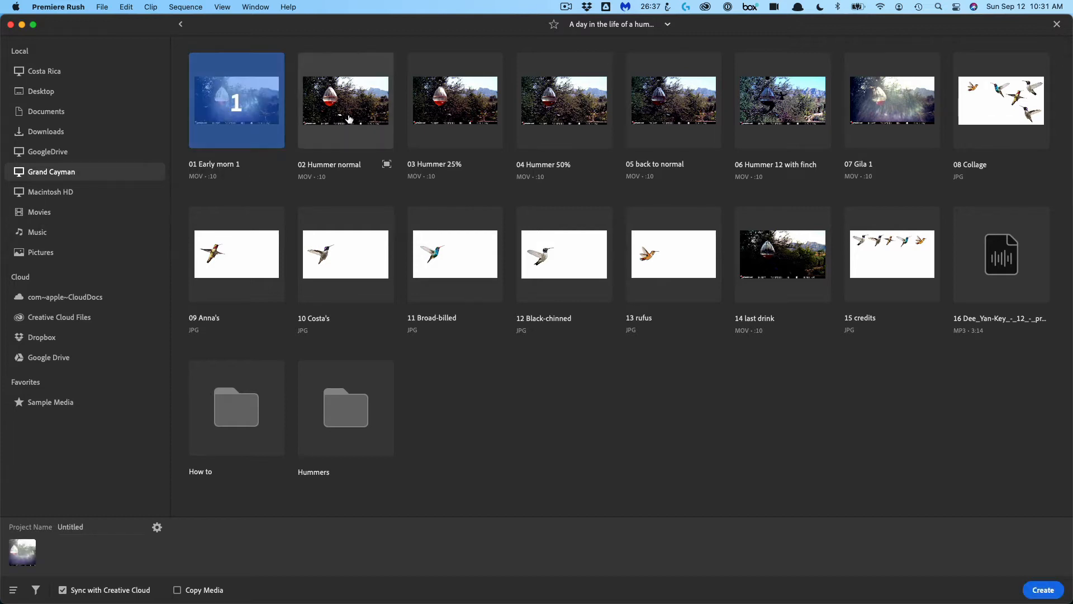
{"action": "left_click", "coordinate": [392, 120]}
{"action": "left_click", "coordinate": [449, 119]}
{"action": "left_click", "coordinate": [559, 117]}
{"action": "left_click", "coordinate": [665, 118]}
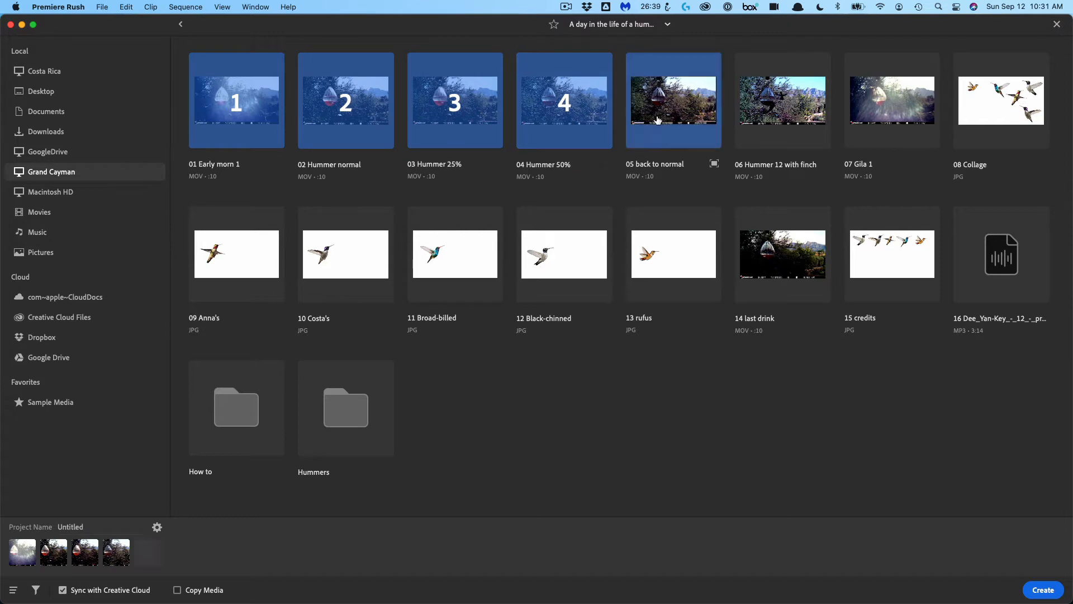
{"action": "left_click", "coordinate": [770, 118]}
{"action": "left_click", "coordinate": [889, 112]}
{"action": "left_click", "coordinate": [1000, 111]}
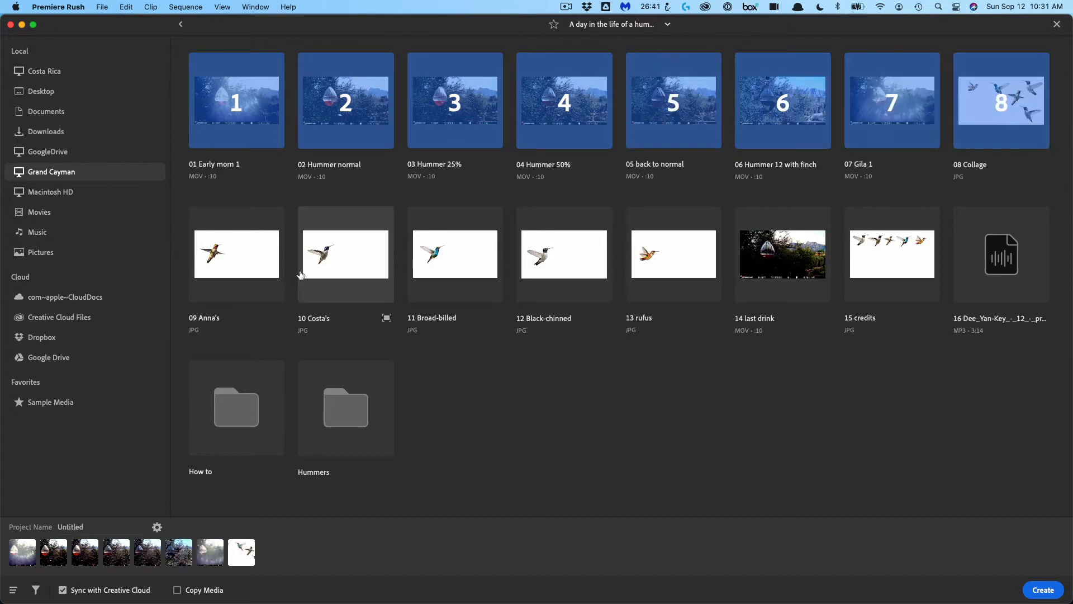
{"action": "left_click", "coordinate": [272, 269]}
{"action": "left_click", "coordinate": [369, 266]}
{"action": "left_click", "coordinate": [475, 263]}
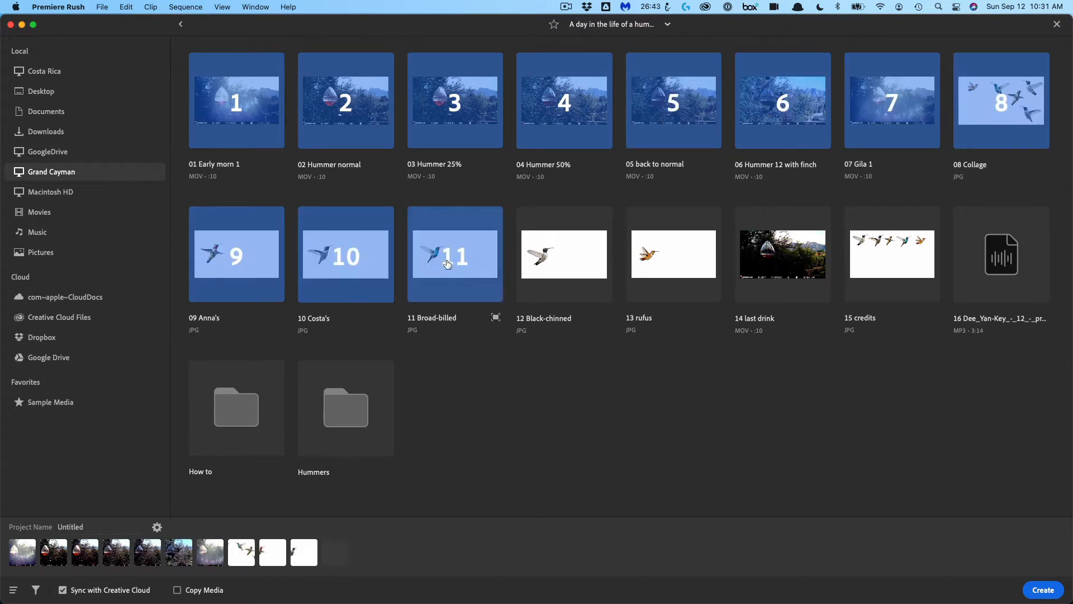
{"action": "left_click", "coordinate": [542, 264]}
{"action": "left_click", "coordinate": [671, 263]}
{"action": "left_click", "coordinate": [777, 262]}
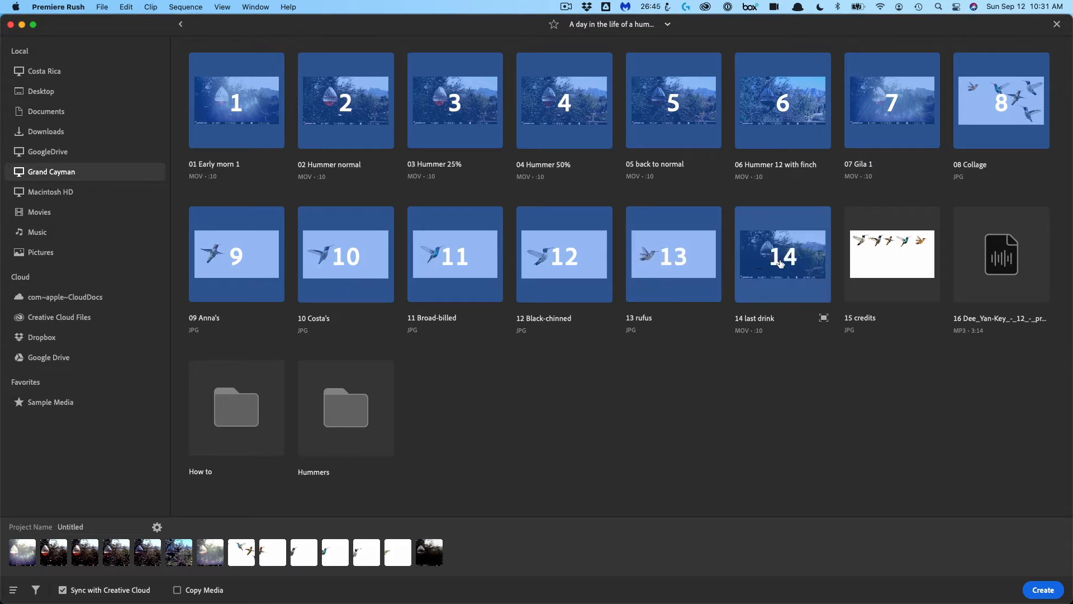
{"action": "left_click", "coordinate": [883, 266]}
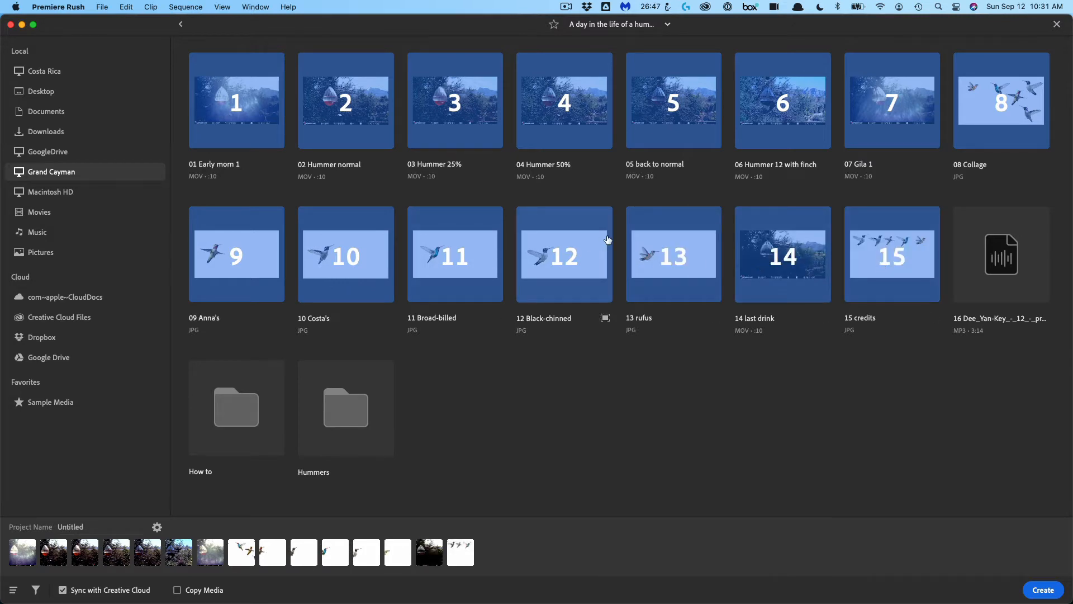
{"action": "left_click", "coordinate": [1009, 266]}
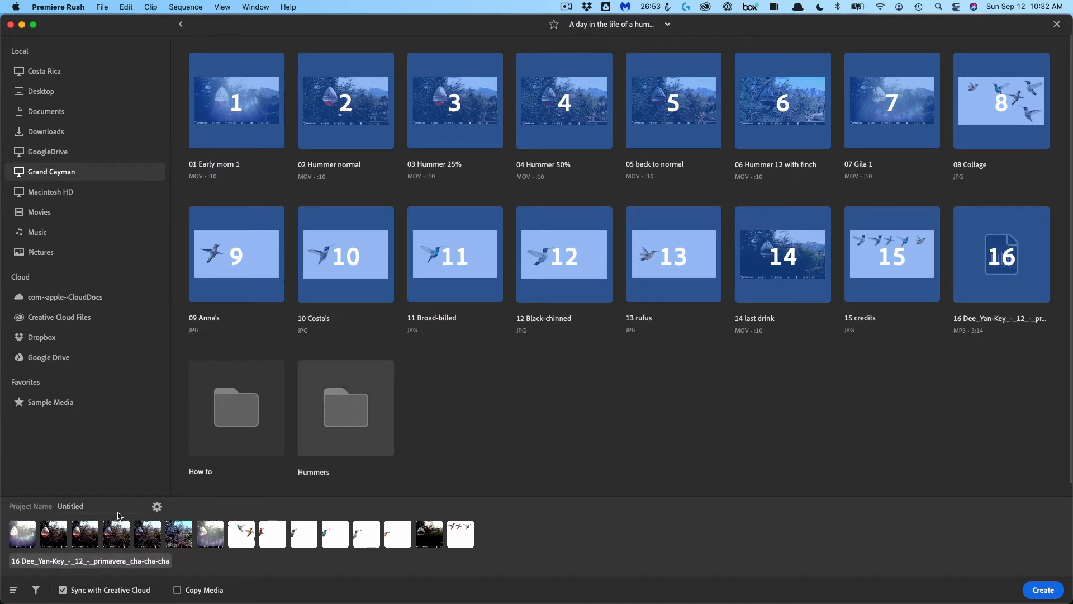
- Name the project Hummer and create it with the selected media
{"action": "left_click", "coordinate": [81, 505]}
{"action": "type", "text": "Hummer"}
{"action": "left_click", "coordinate": [1042, 590]}
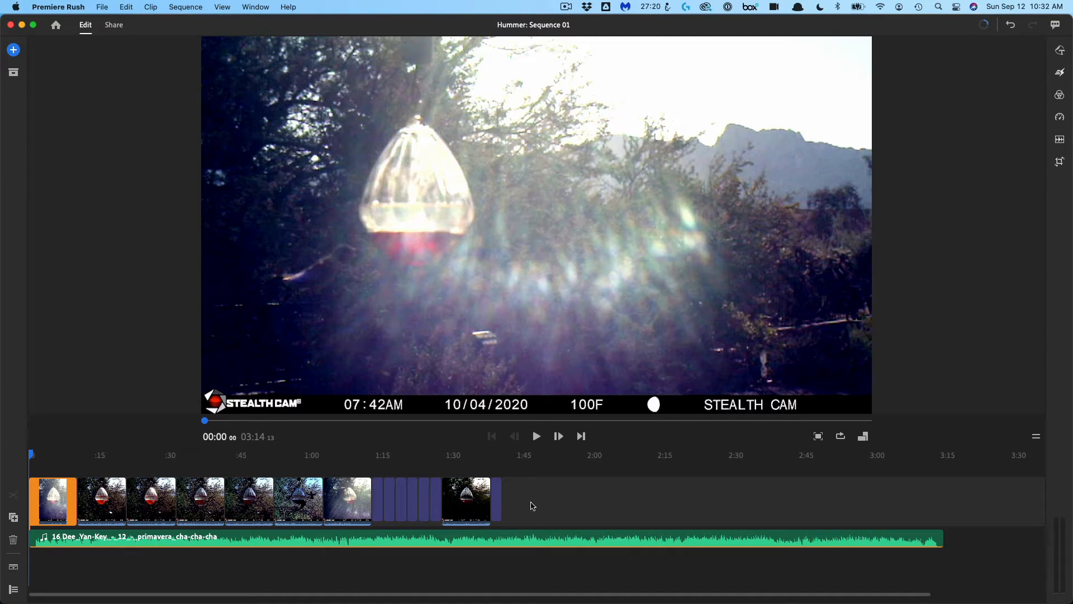
- Check the imported clips along the timeline and place the playhead at 00:01 16 over the first clip
{"action": "key", "text": "="}
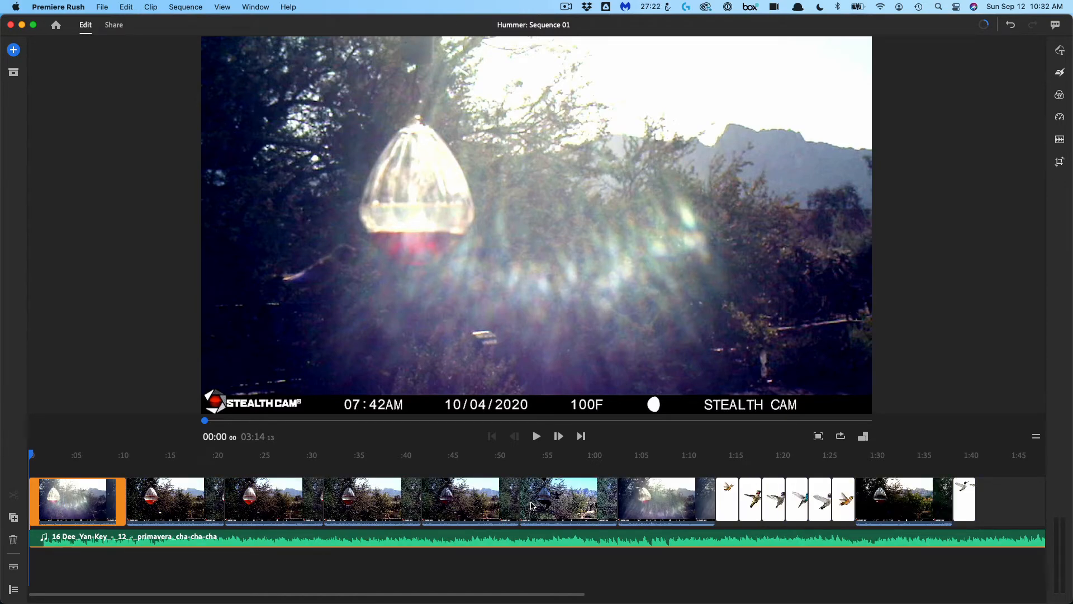
{"action": "key", "text": "="}
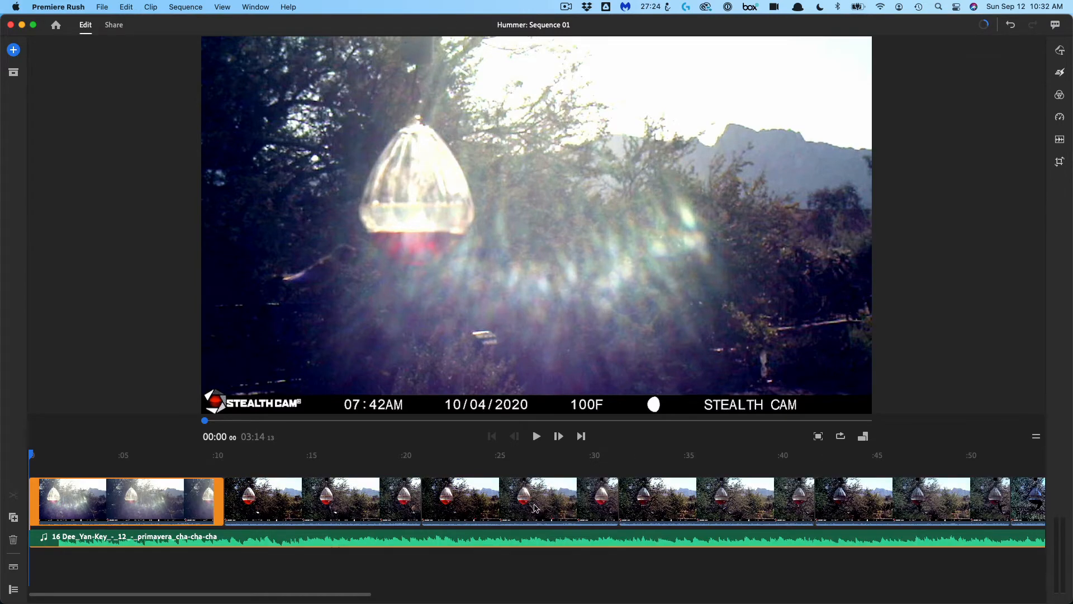
{"action": "scroll", "coordinate": [846, 510], "scroll_direction": "right", "scroll_amount": 10}
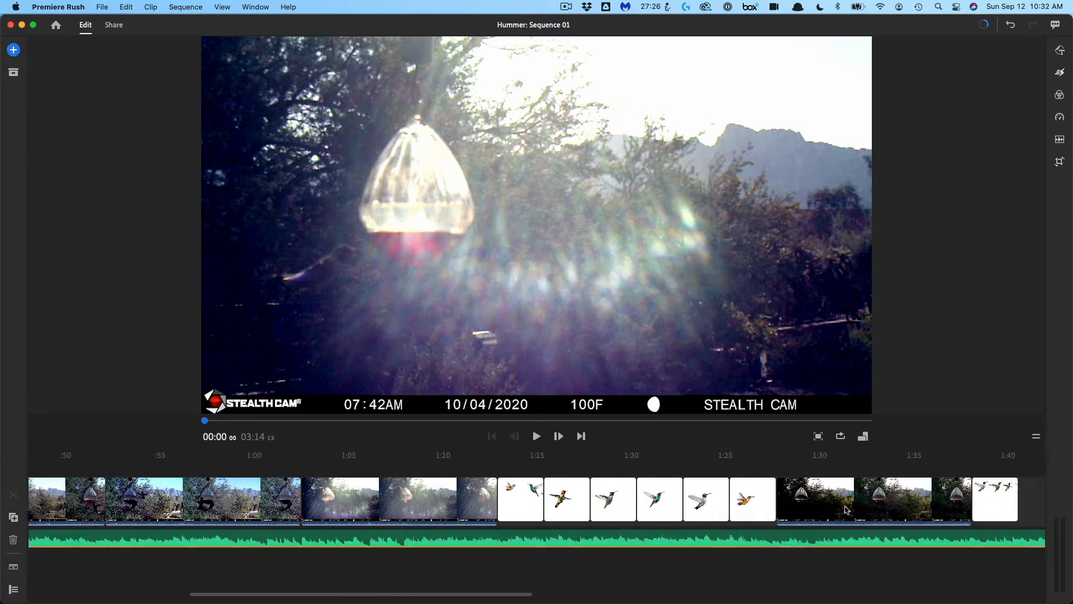
{"action": "left_click", "coordinate": [504, 505]}
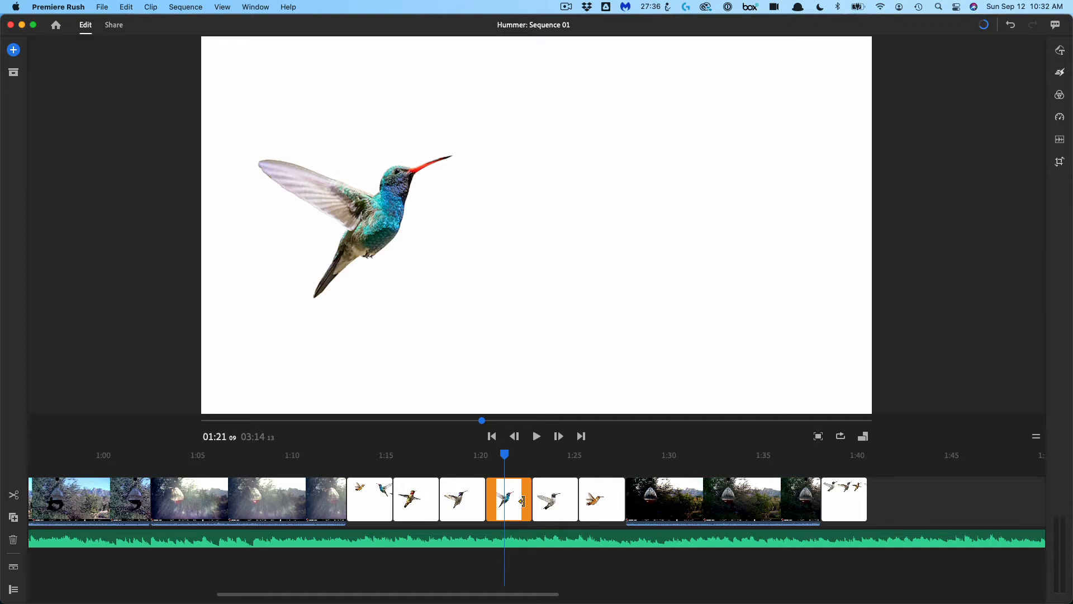
{"action": "scroll", "coordinate": [31, 470], "scroll_direction": "left", "scroll_amount": 10}
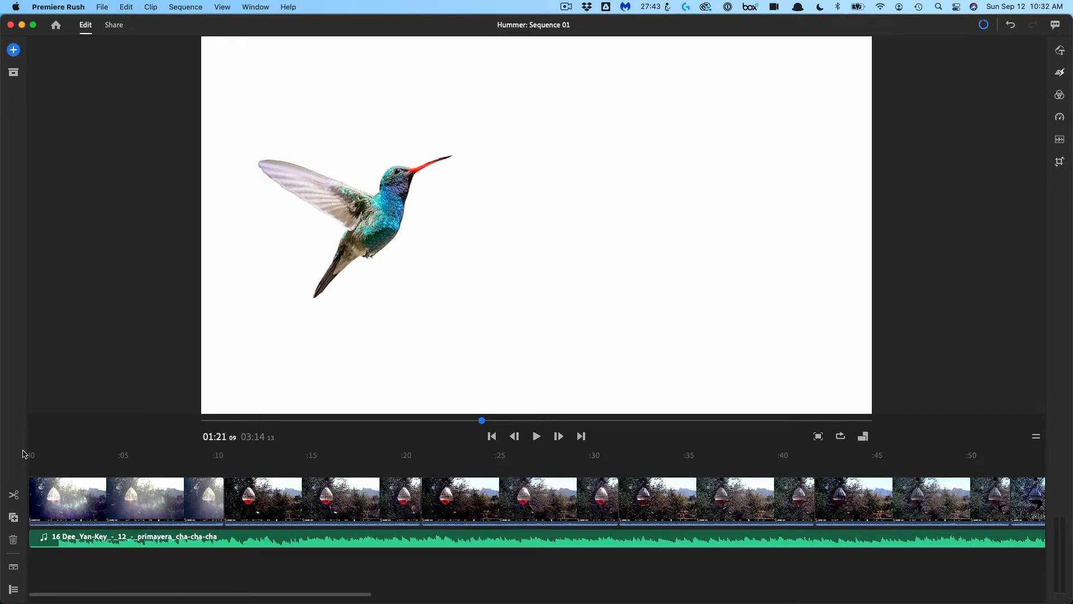
{"action": "left_click", "coordinate": [31, 456]}
{"action": "mouse_move", "coordinate": [33, 455]}
{"action": "left_mouse_down"}
{"action": "mouse_move", "coordinate": [61, 461]}
{"action": "mouse_move", "coordinate": [32, 457]}
{"action": "left_mouse_up"}
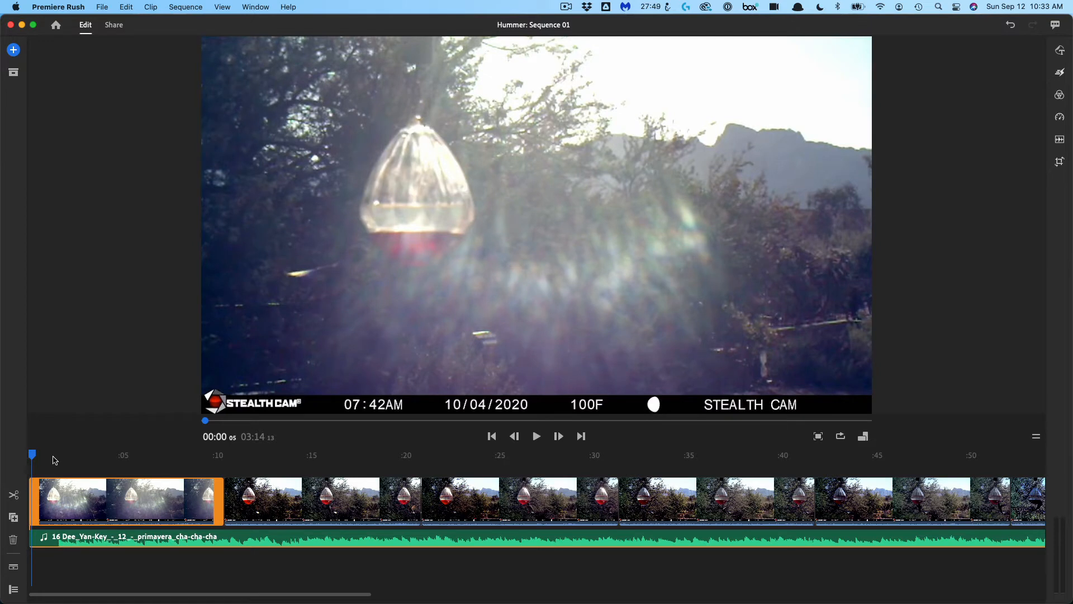
{"action": "left_click_drag", "start_coordinate": [35, 457], "coordinate": [61, 466]}
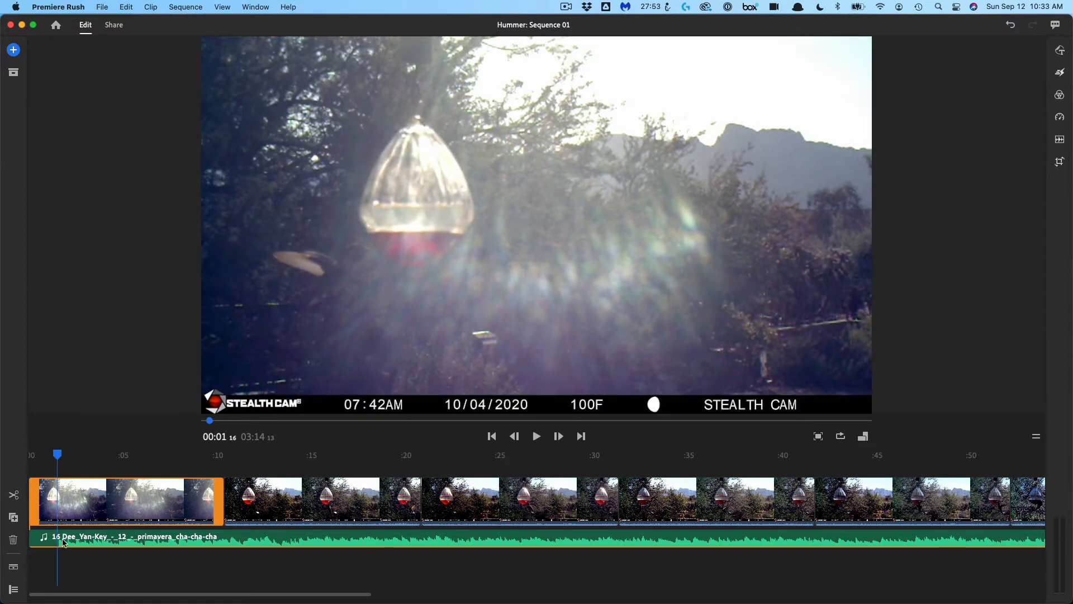
- Open the full collection of title templates for adding a graphic and look through the available designs
{"action": "left_click", "coordinate": [1060, 51]}
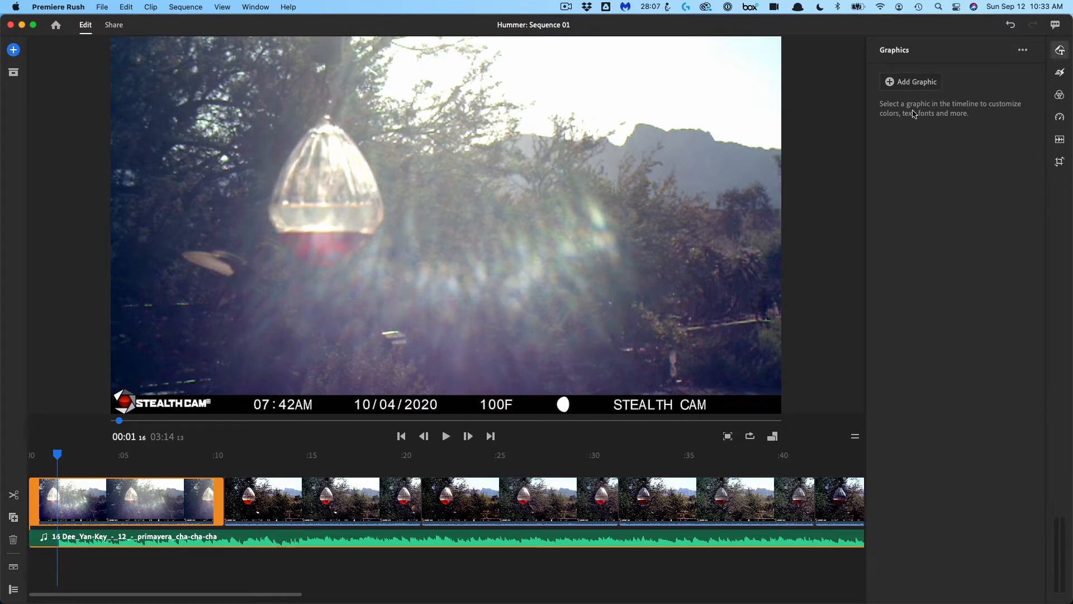
{"action": "left_click", "coordinate": [914, 88]}
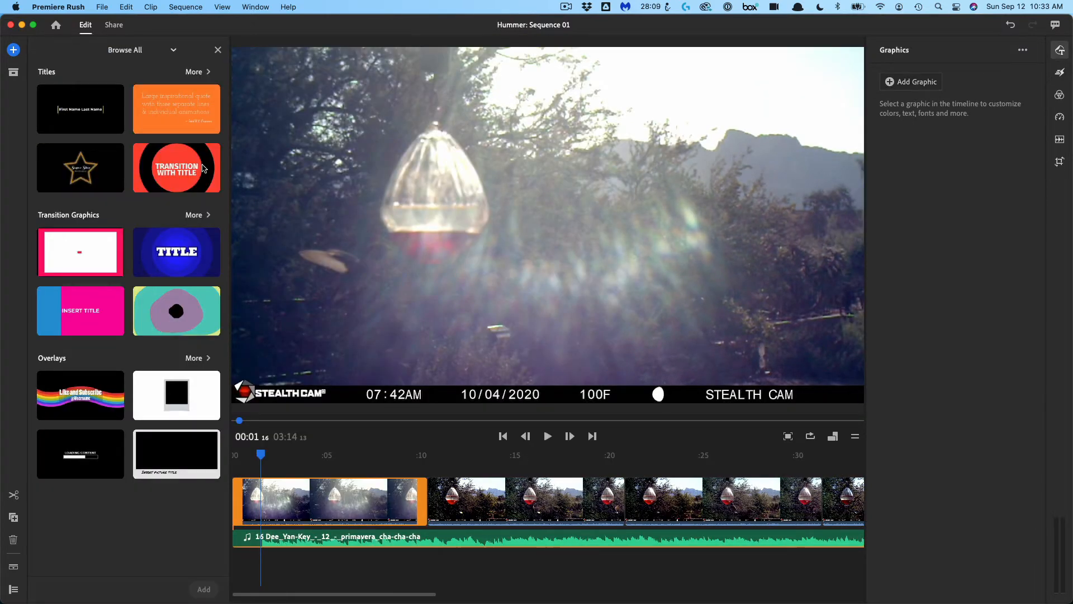
{"action": "left_click", "coordinate": [194, 72]}
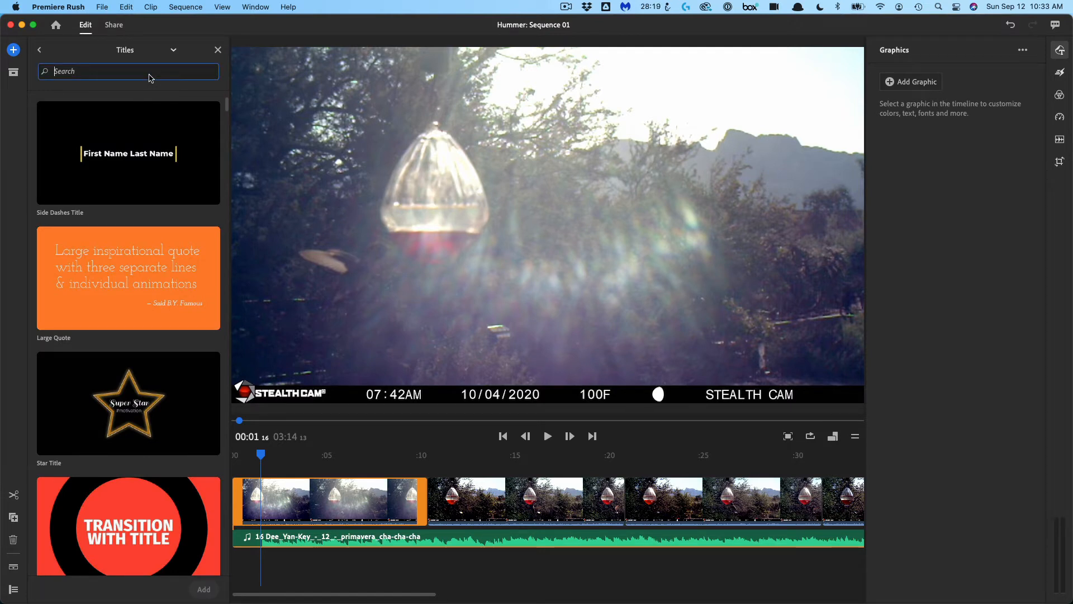
{"action": "scroll", "coordinate": [163, 356], "scroll_direction": "down", "scroll_amount": 5}
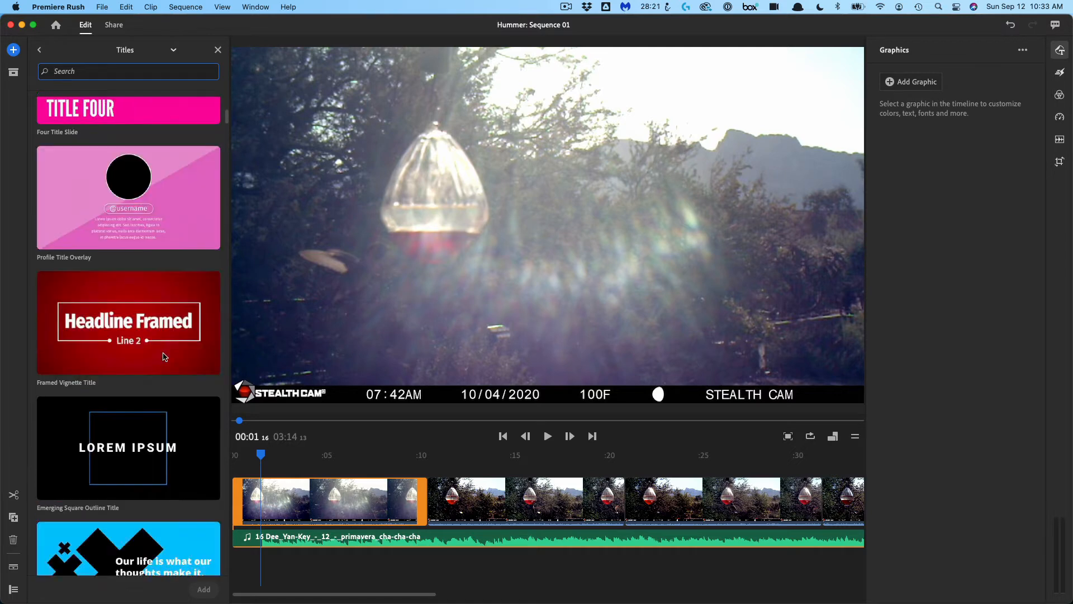
{"action": "scroll", "coordinate": [164, 355], "scroll_direction": "down", "scroll_amount": 20}
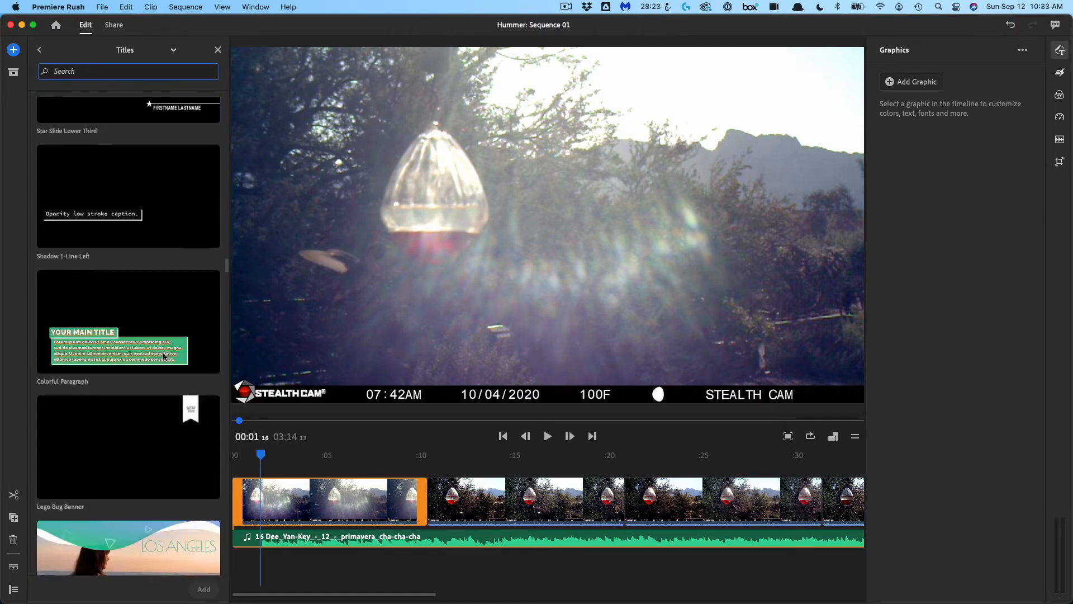
{"action": "scroll", "coordinate": [164, 356], "scroll_direction": "down", "scroll_amount": 20}
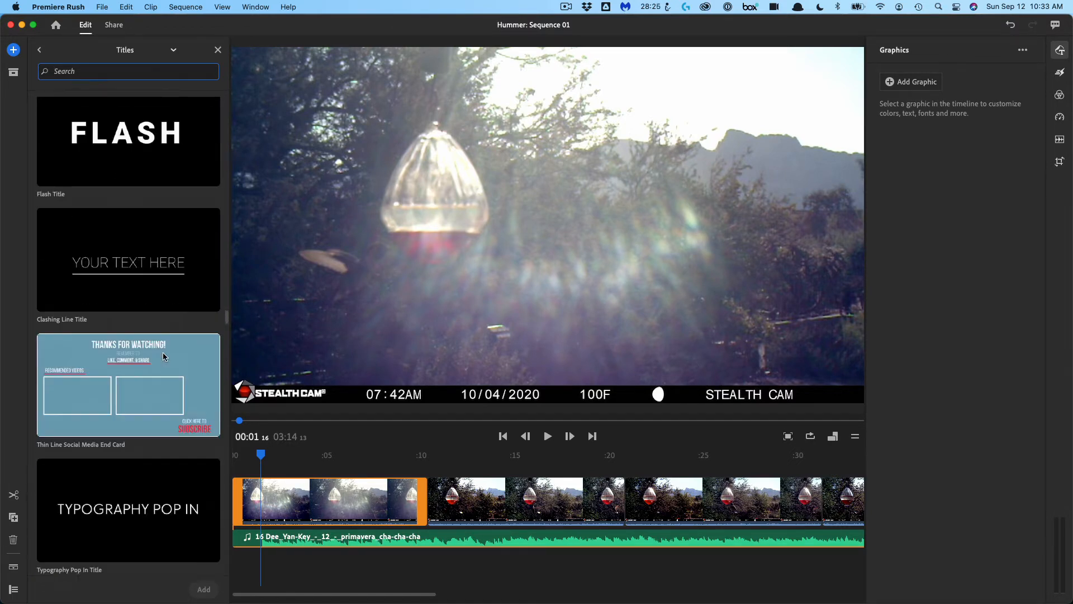
{"action": "scroll", "coordinate": [164, 356], "scroll_direction": "down", "scroll_amount": 5}
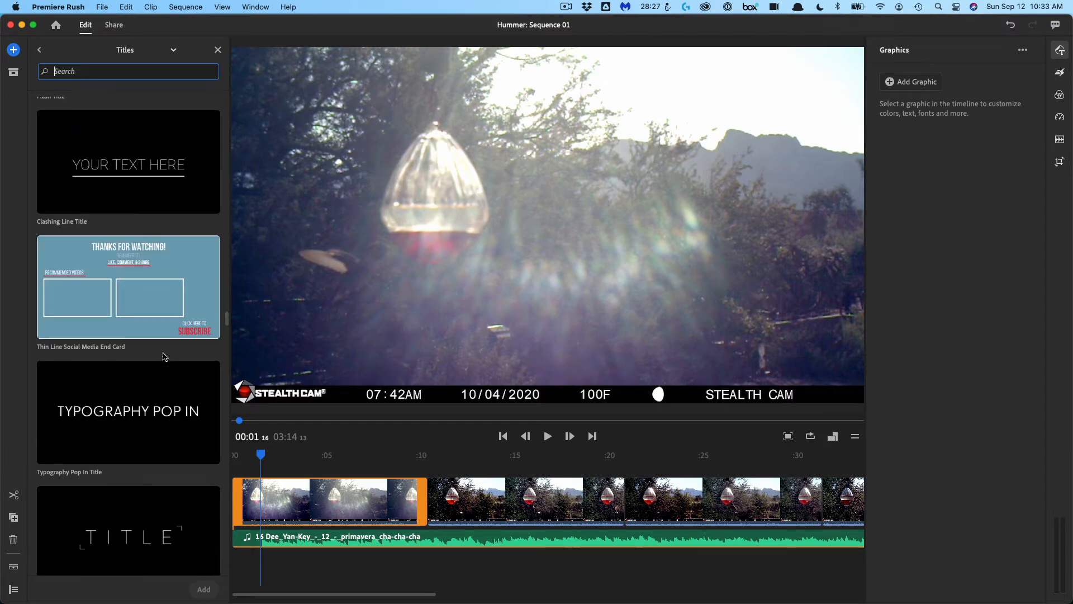
{"action": "scroll", "coordinate": [163, 356], "scroll_direction": "down", "scroll_amount": 10}
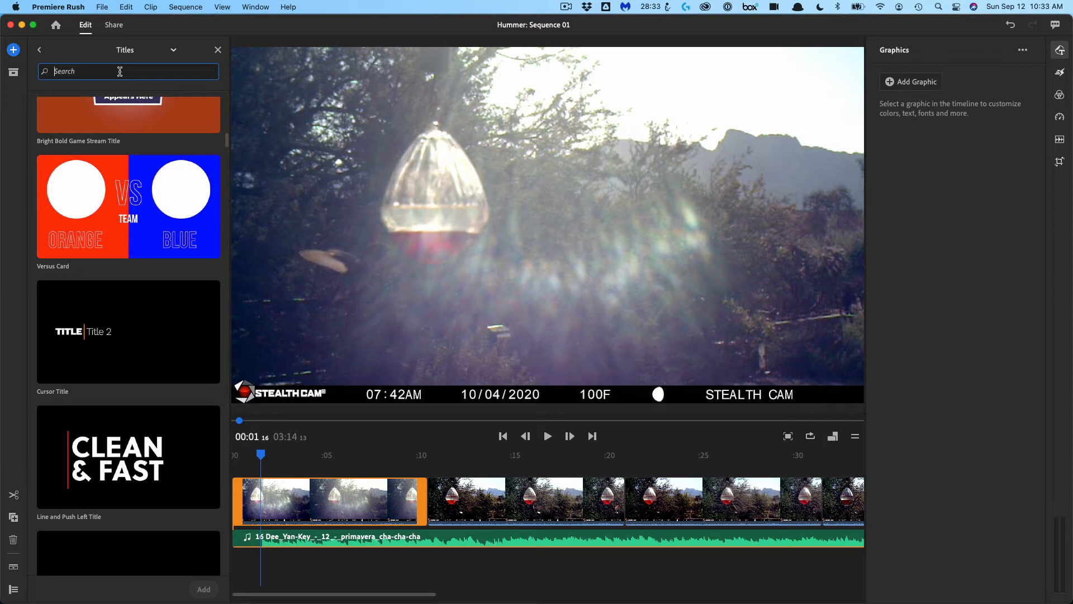
- Search the titles for "blue chrome right" and add the Blue Chrome Right title at the playhead
{"action": "type", "text": "blue chrome right"}
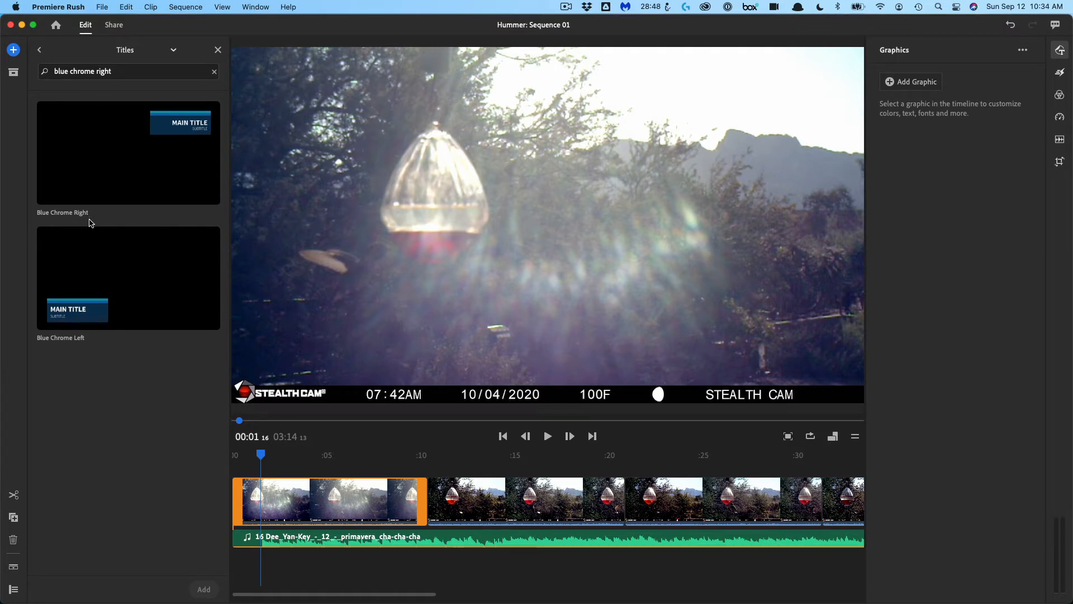
{"action": "left_click", "coordinate": [179, 138]}
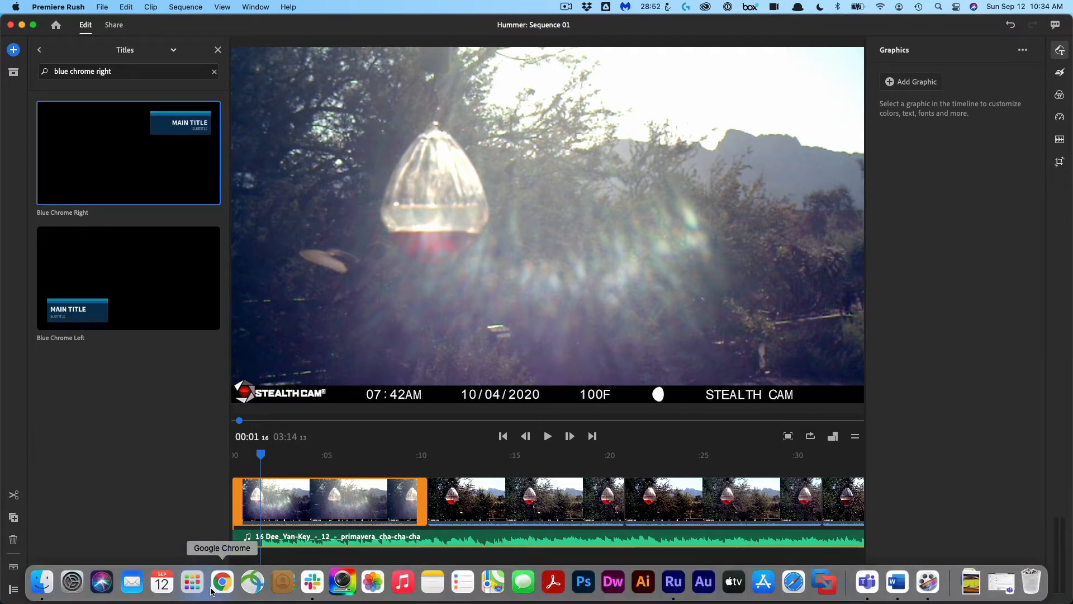
{"action": "left_click", "coordinate": [205, 589]}
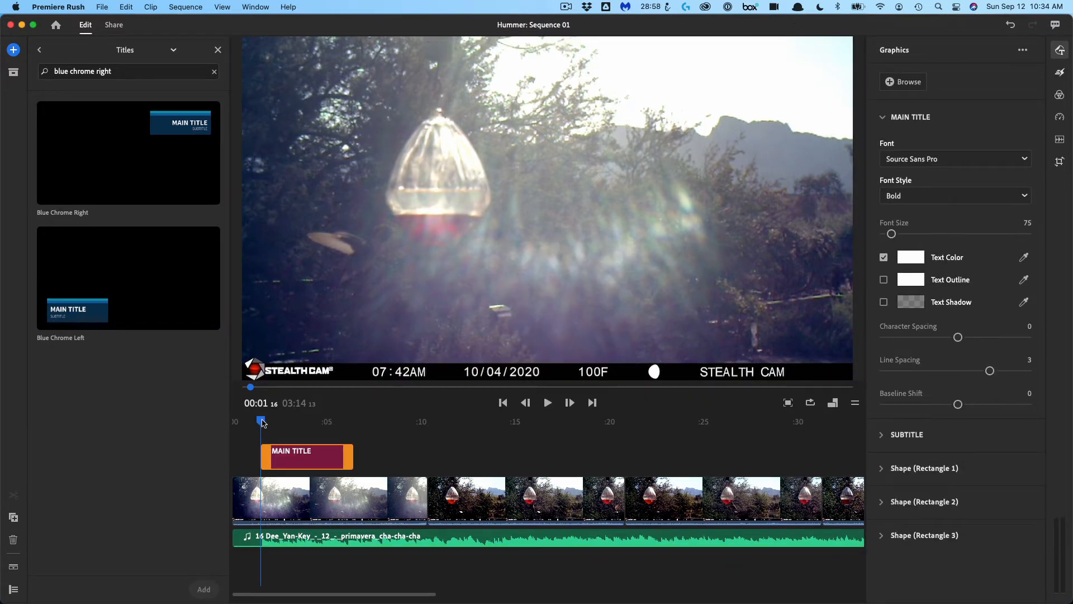
- Set the Blue Chrome Right title's main text to "A Day in the life of a hummer" and its subtitle to "in my back yard"
{"action": "left_click_drag", "start_coordinate": [263, 422], "coordinate": [305, 450]}
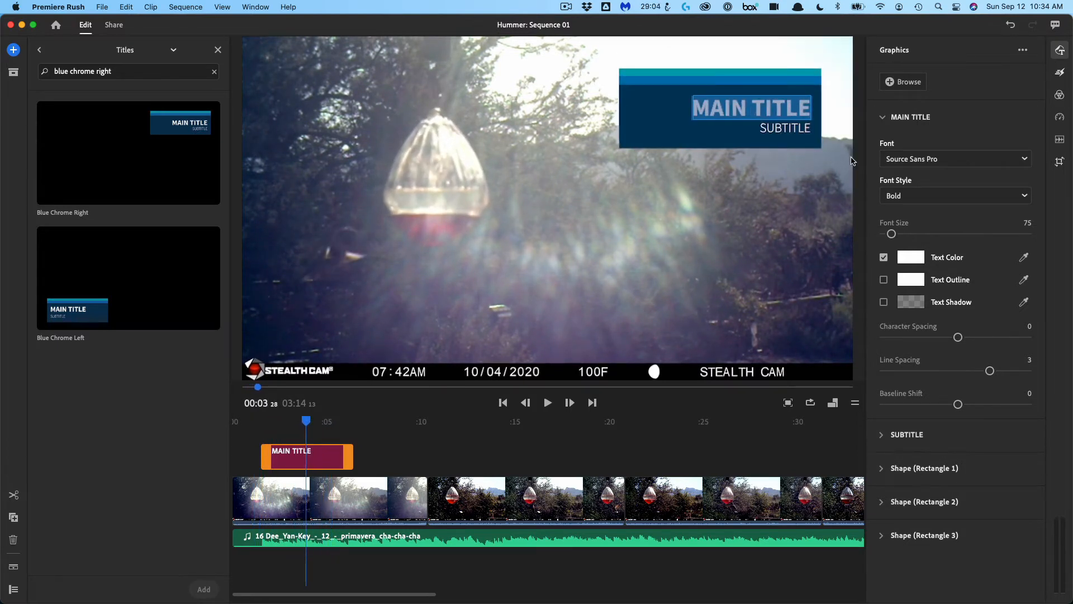
{"action": "left_click", "coordinate": [753, 110]}
{"action": "triple_click", "coordinate": [753, 110]}
{"action": "type", "text": "A"}
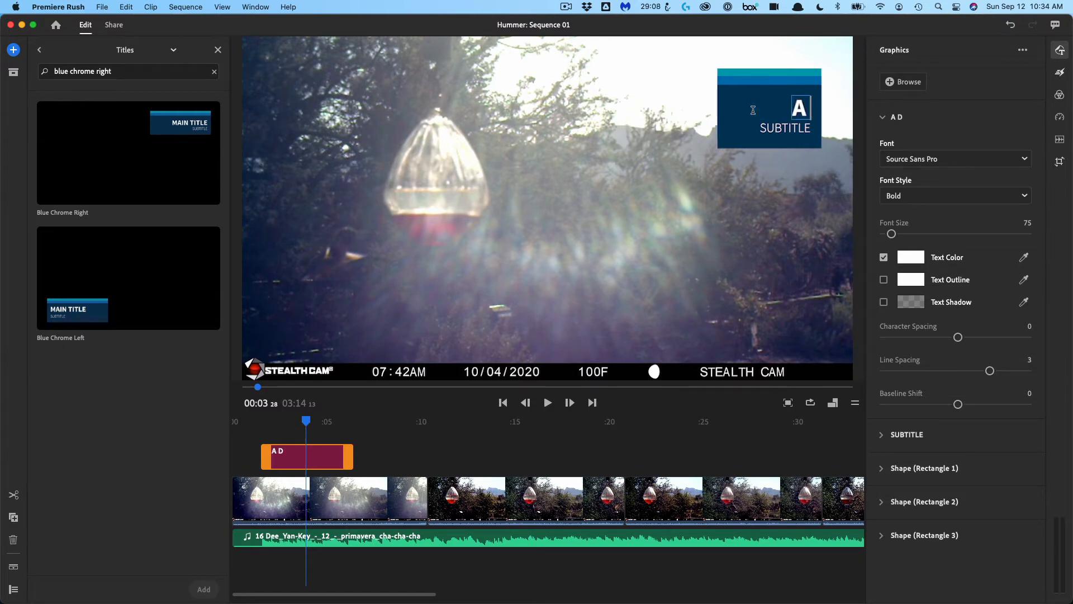
{"action": "type", "text": " Day in the life of..."}
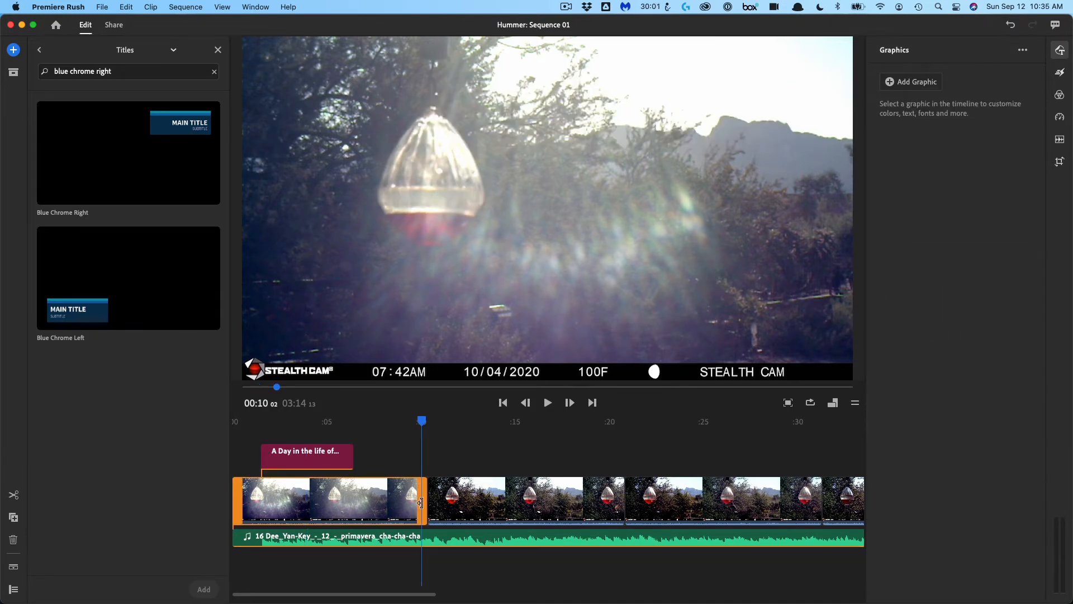
- Trim the end of the first clip to about 00:08 10 and extend the title to the clip's end
{"action": "left_click_drag", "start_coordinate": [421, 503], "coordinate": [467, 515]}
{"action": "left_click_drag", "start_coordinate": [421, 508], "coordinate": [381, 504]}
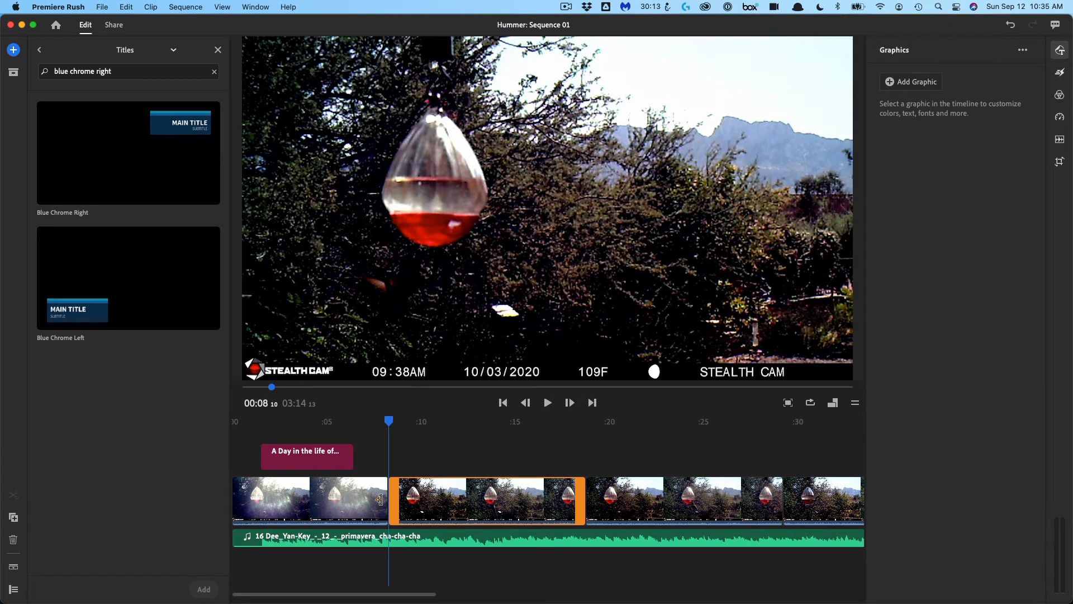
{"action": "left_click", "coordinate": [337, 460]}
{"action": "left_click_drag", "start_coordinate": [350, 458], "coordinate": [381, 460]}
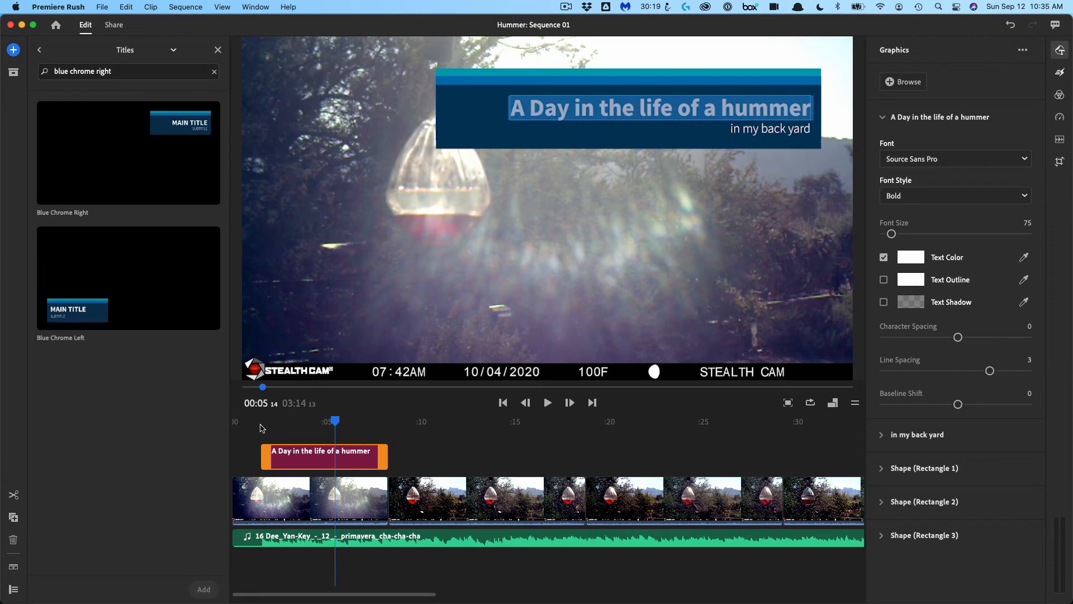
- Play the sequence from the start of the opening title to preview its animation
{"action": "left_click", "coordinate": [260, 426]}
{"action": "key", "text": "space"}
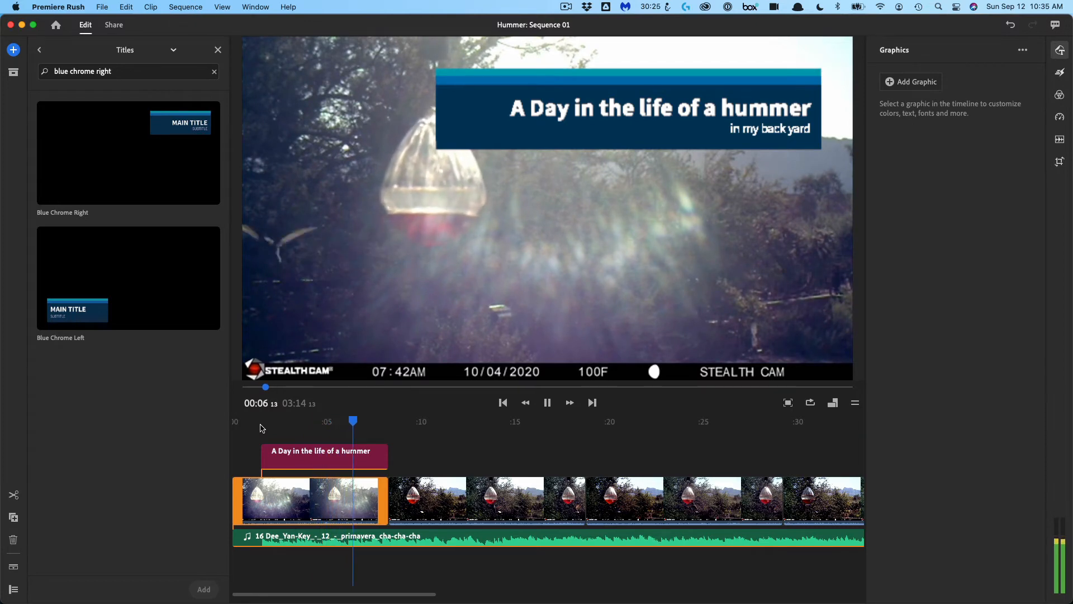
{"action": "key", "text": "space"}
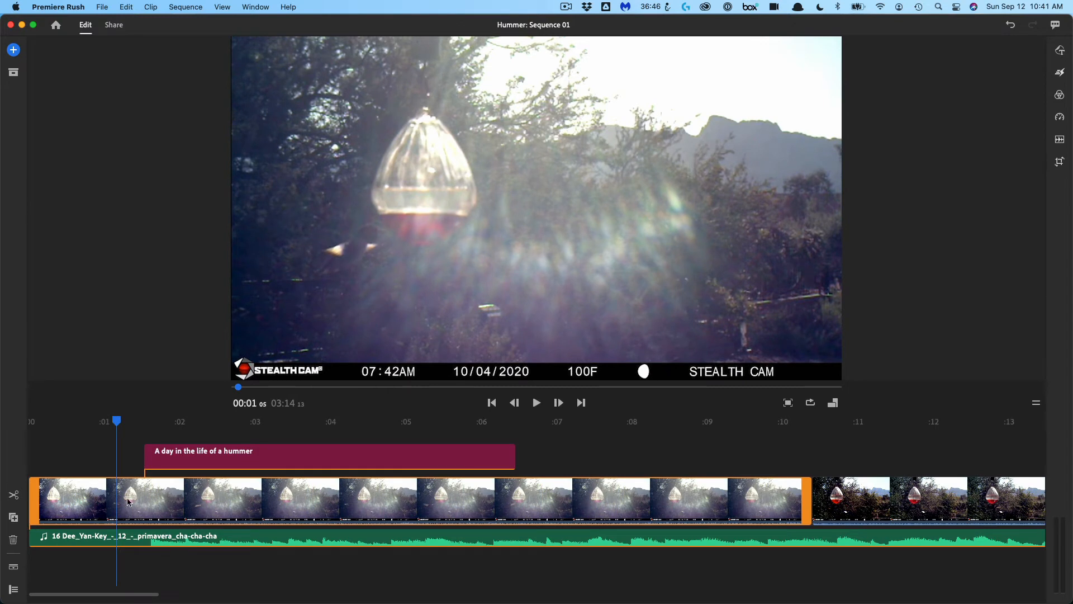
- Record a voiceover on a new audio track, starting at the opening title's first frame at 00:01 16
{"action": "left_click_drag", "start_coordinate": [116, 422], "coordinate": [143, 437]}
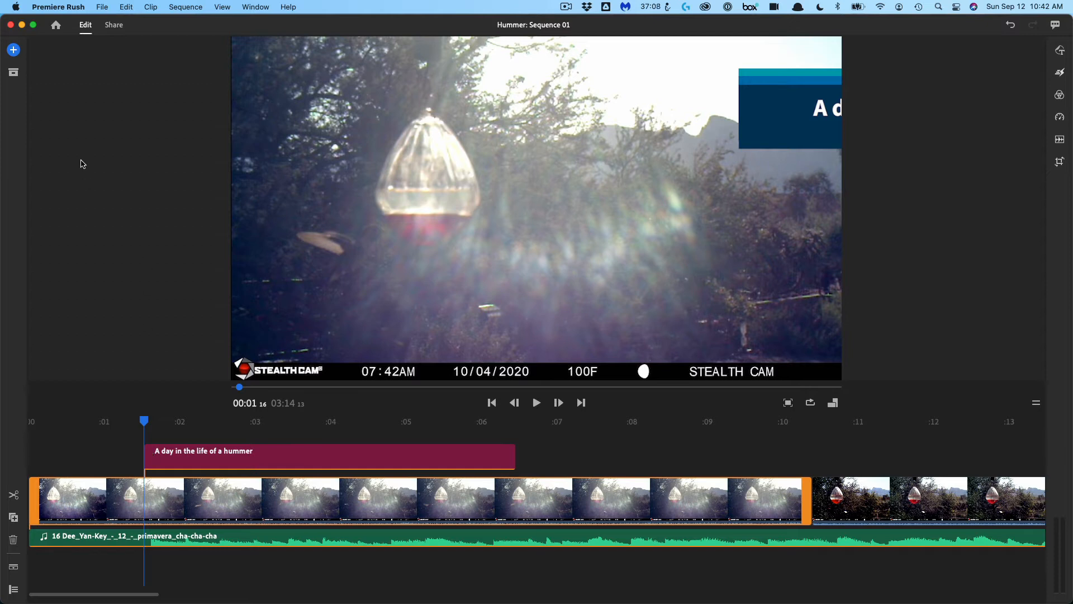
{"action": "left_click", "coordinate": [14, 51]}
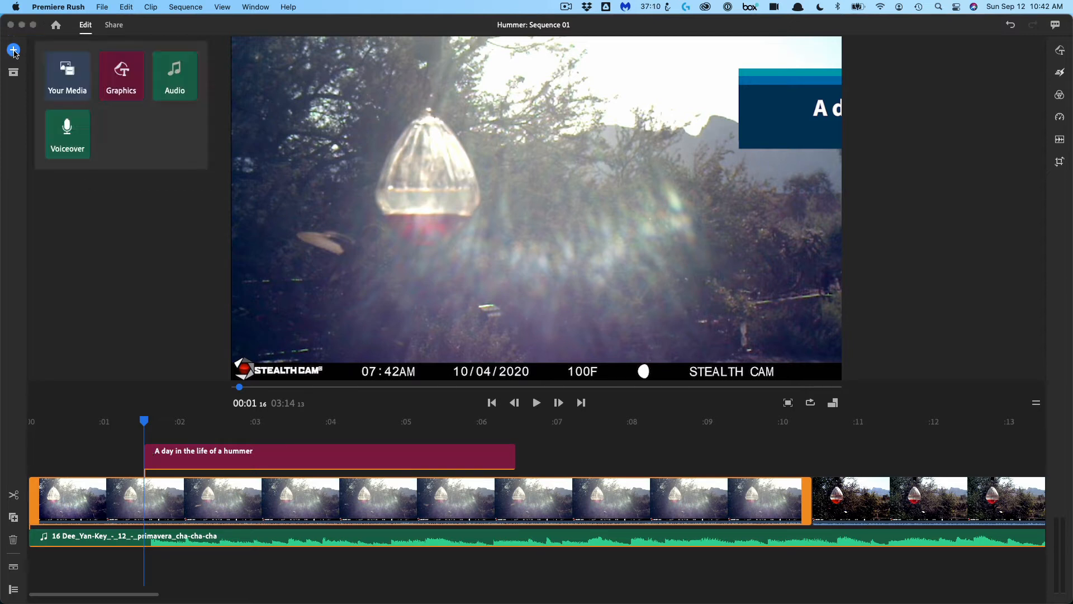
{"action": "left_click", "coordinate": [71, 143]}
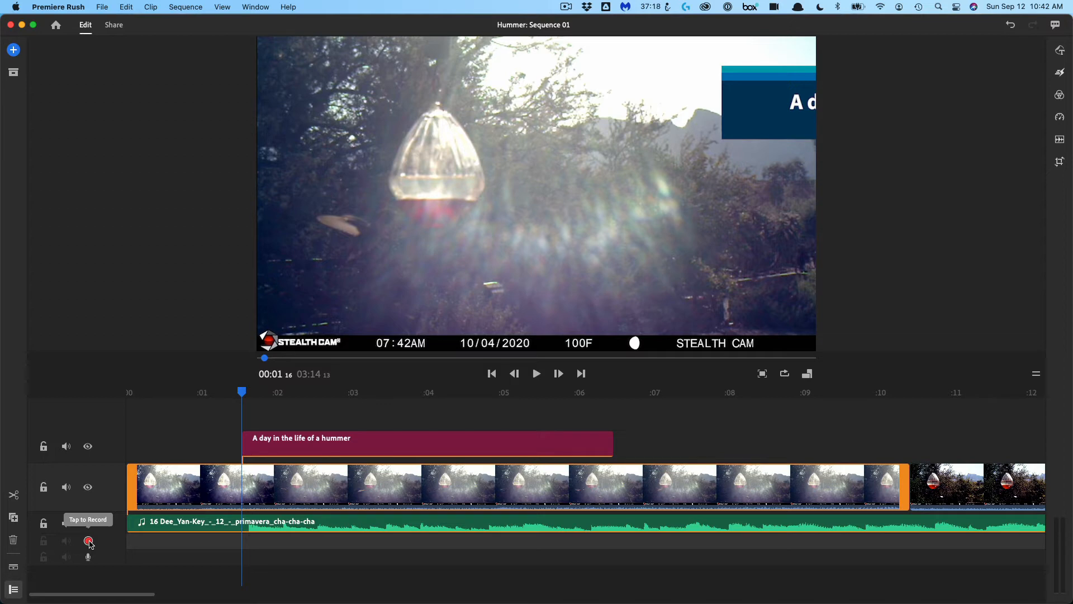
{"action": "left_click", "coordinate": [88, 541]}
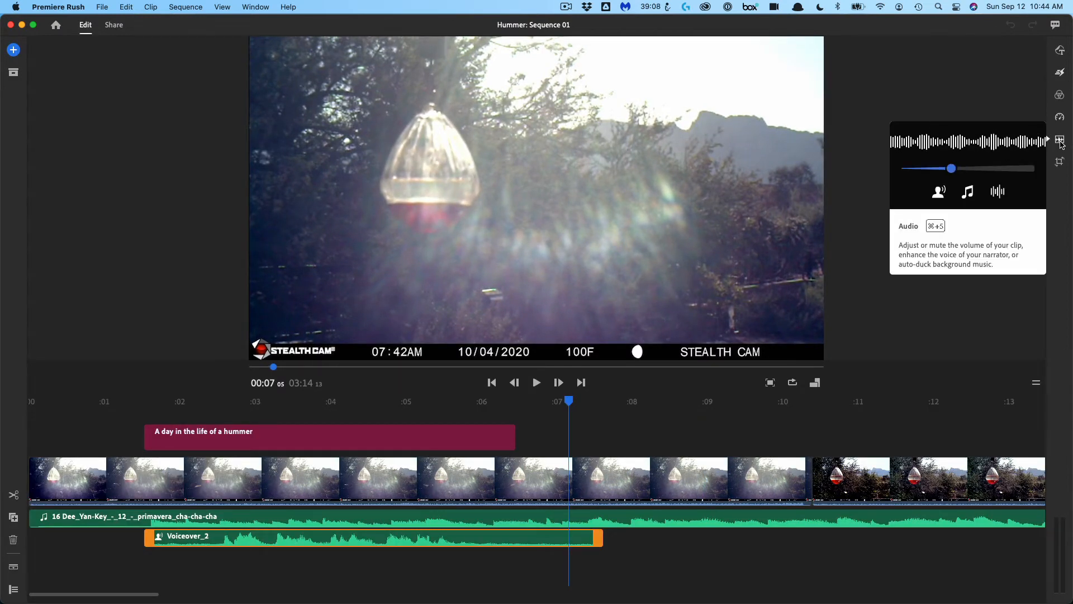
- Turn on background noise reduction in the voiceover clip's advanced audio settings
{"action": "left_click", "coordinate": [1060, 141]}
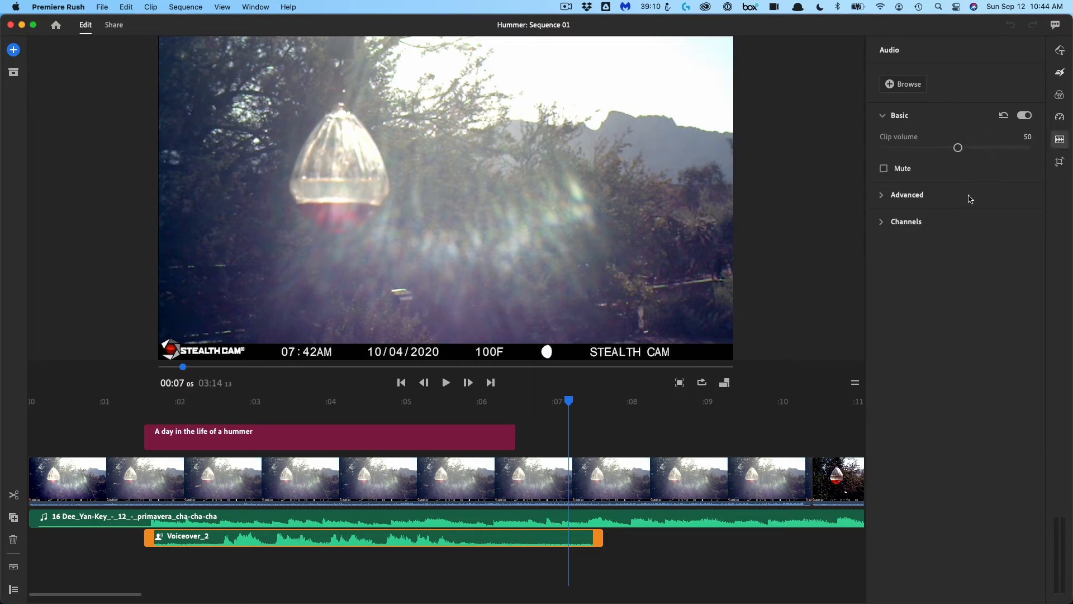
{"action": "left_click", "coordinate": [884, 195]}
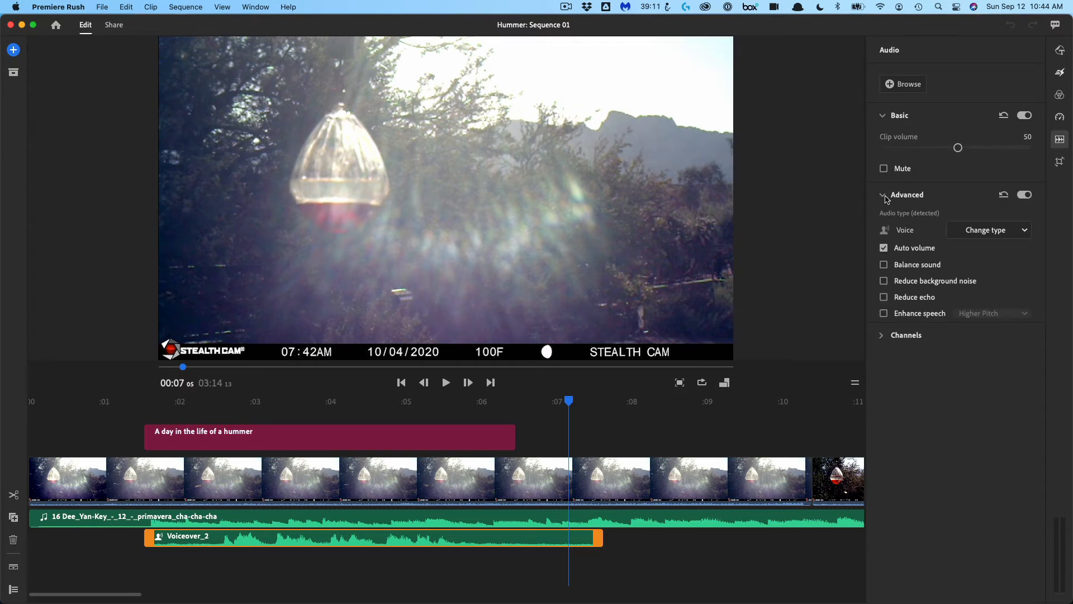
{"action": "left_click", "coordinate": [883, 282]}
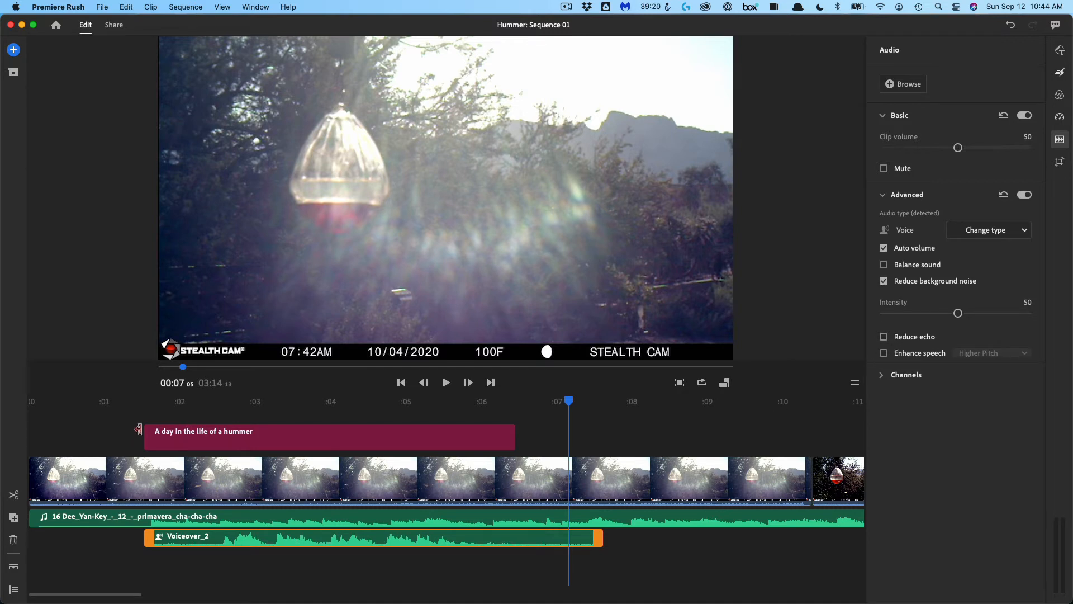
- Play the sequence from the start of the voiceover to hear it with the title and music
{"action": "left_click", "coordinate": [147, 411]}
{"action": "key", "text": "space"}
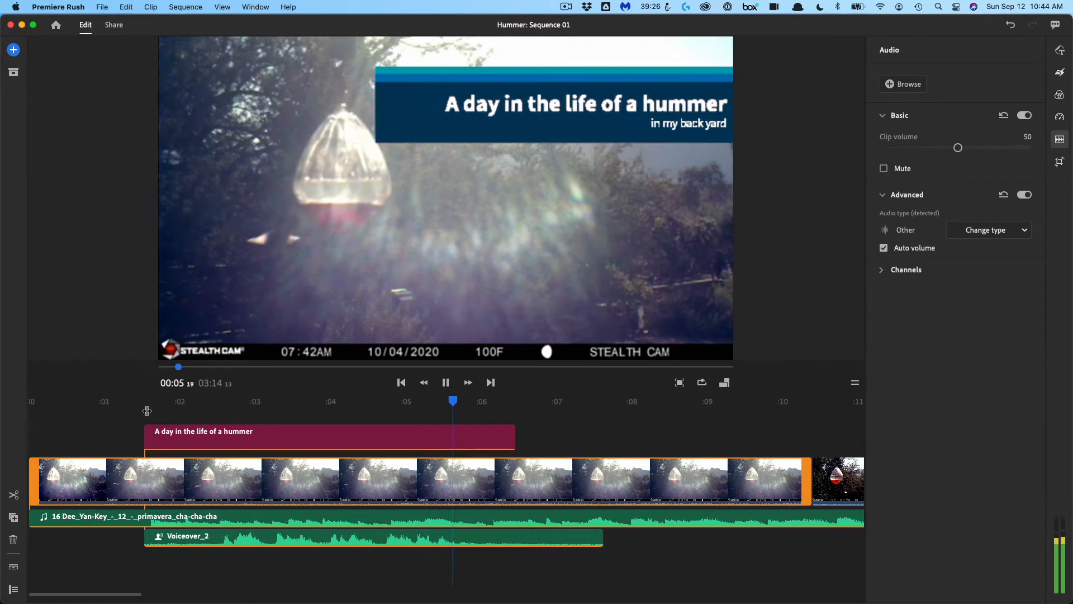
{"action": "key", "text": "space"}
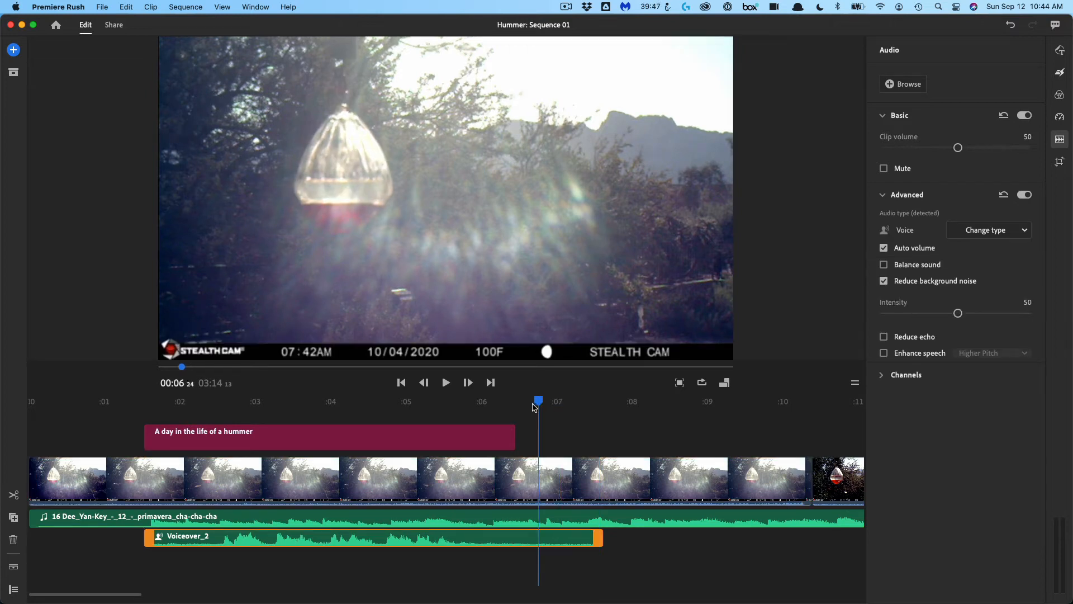
- Split the voiceover clip at 00:06 03, where the speech ends, and delete the leftover part after the cut
{"action": "left_click_drag", "start_coordinate": [536, 400], "coordinate": [427, 413]}
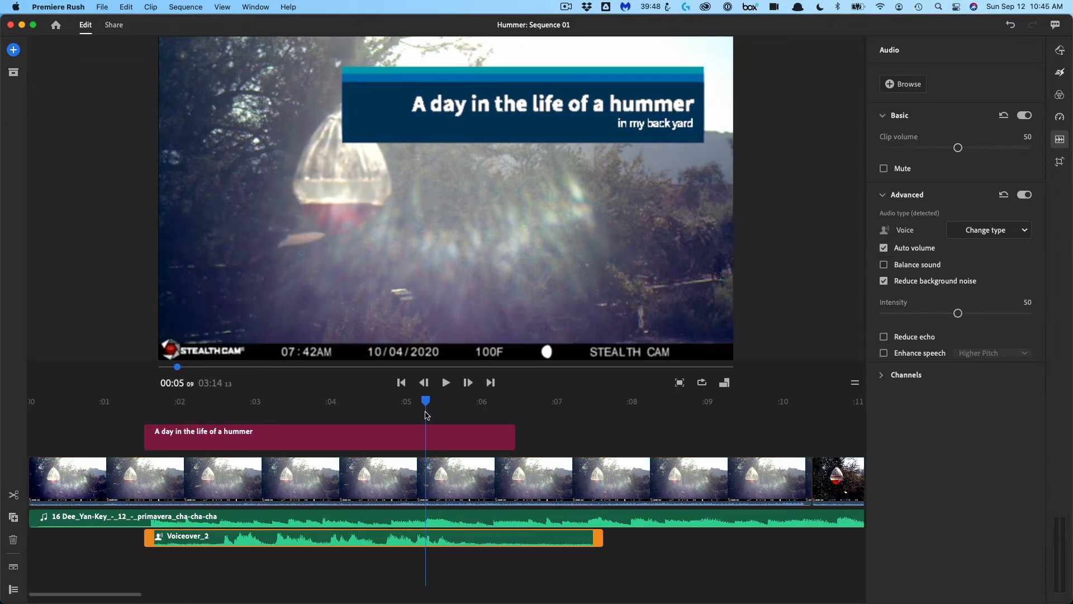
{"action": "key", "text": "space"}
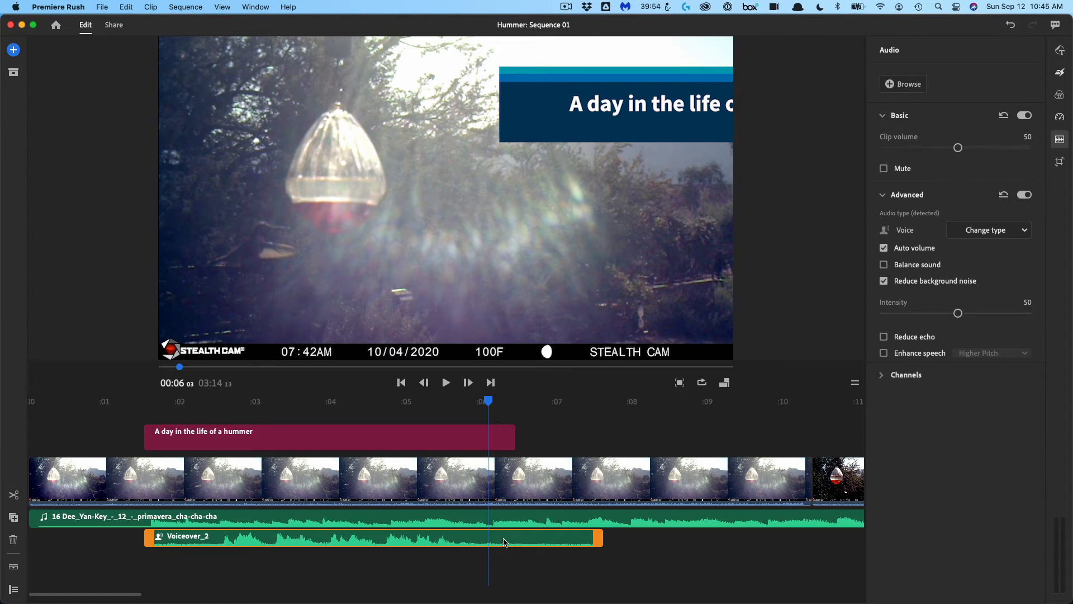
{"action": "left_click", "coordinate": [144, 9]}
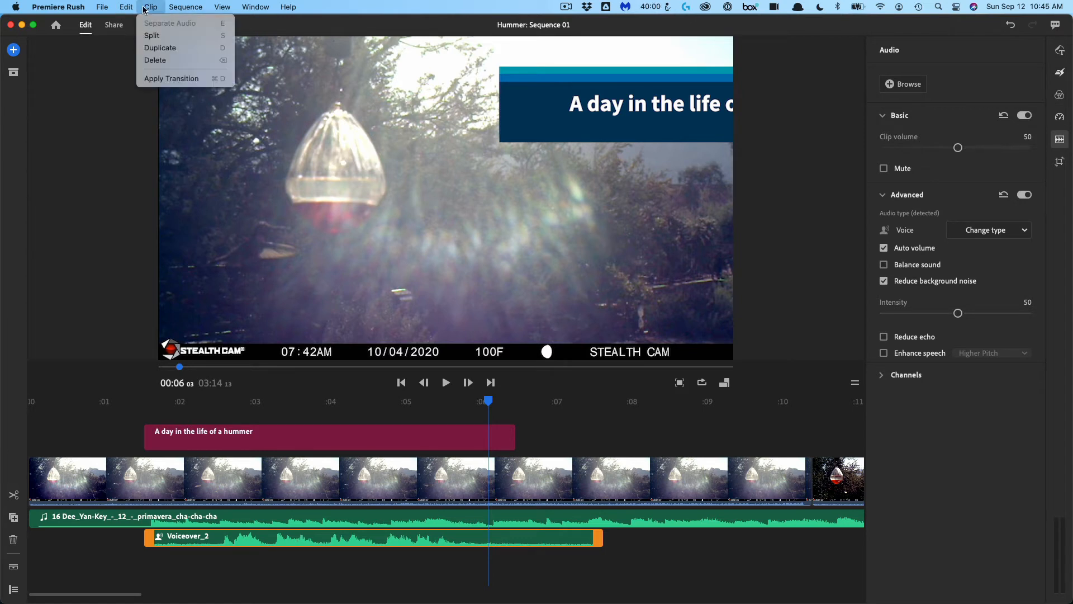
{"action": "left_click", "coordinate": [153, 36]}
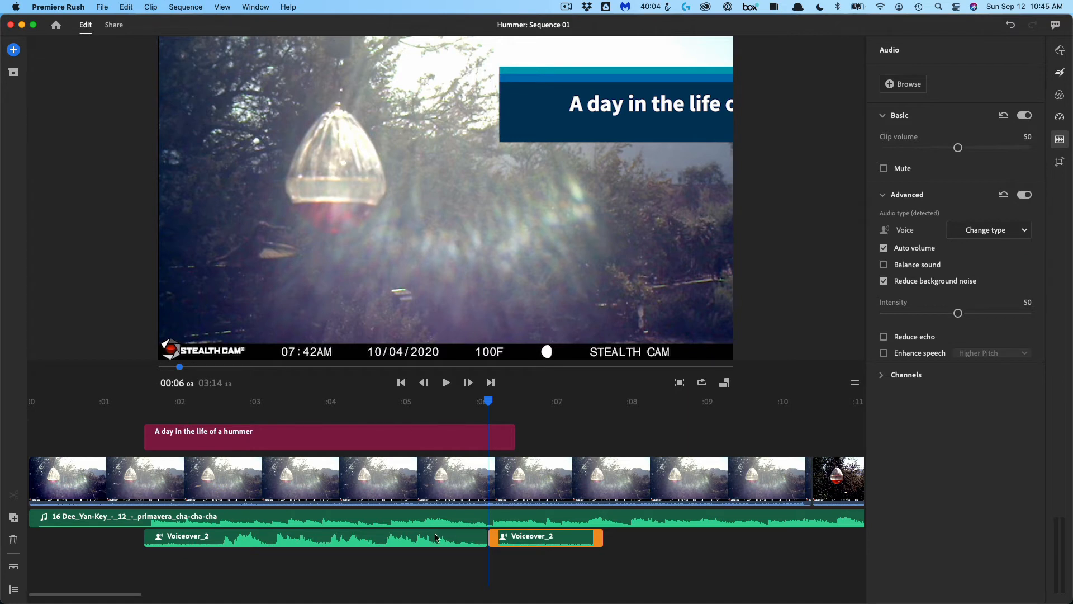
{"action": "left_click", "coordinate": [541, 546]}
{"action": "key", "text": "Delete"}
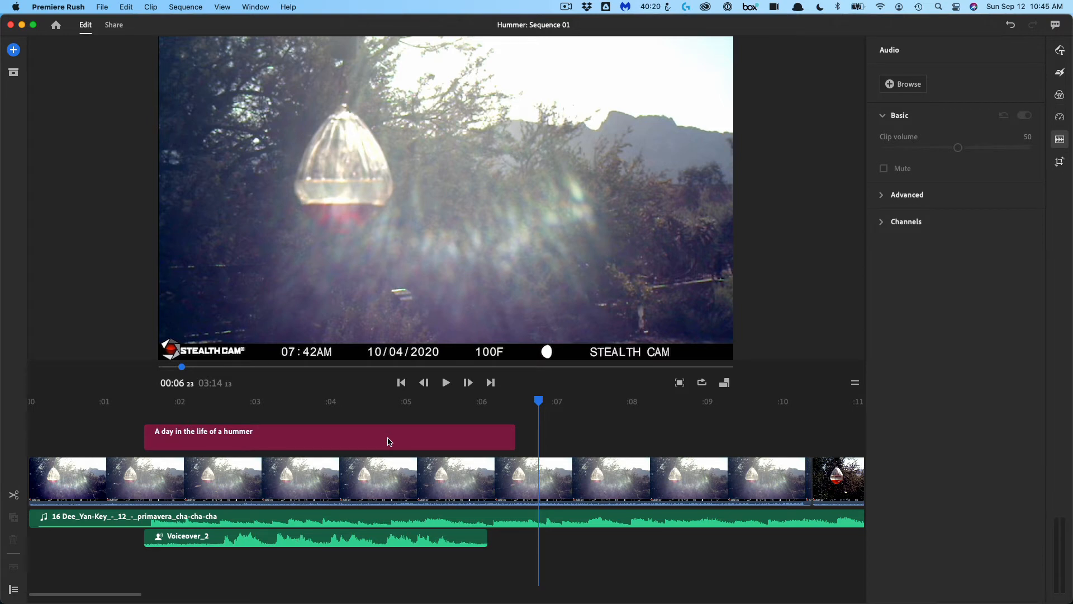
- Locate the image of the five hummingbirds further along the timeline and place the playhead over it at 01:14 12
{"action": "key", "text": "minus"}
{"action": "key", "text": "minus"}
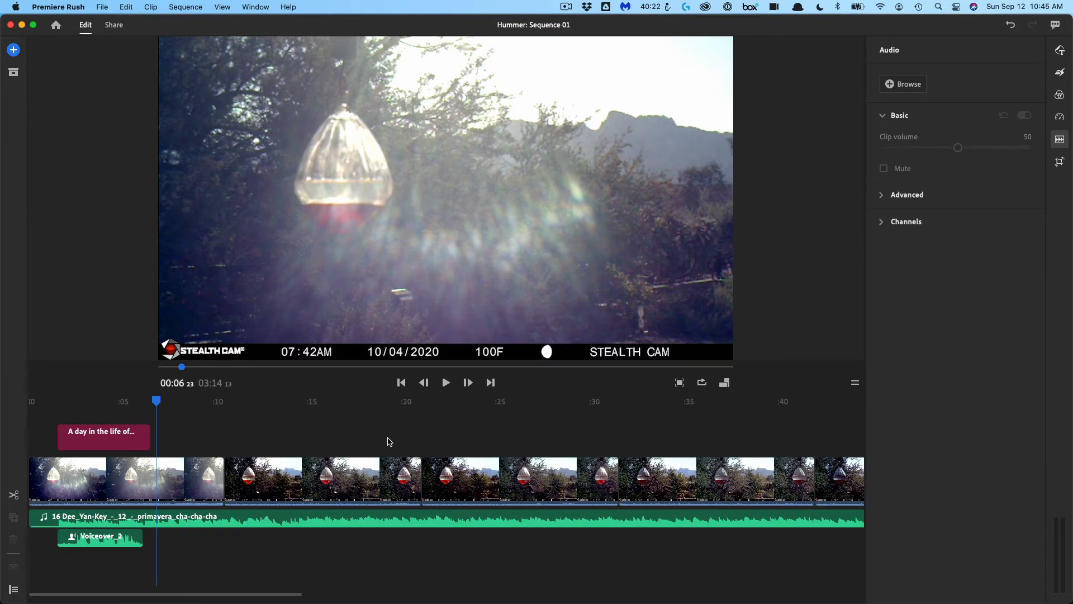
{"action": "key", "text": "minus"}
{"action": "scroll", "coordinate": [566, 540], "scroll_direction": "right", "scroll_amount": 5}
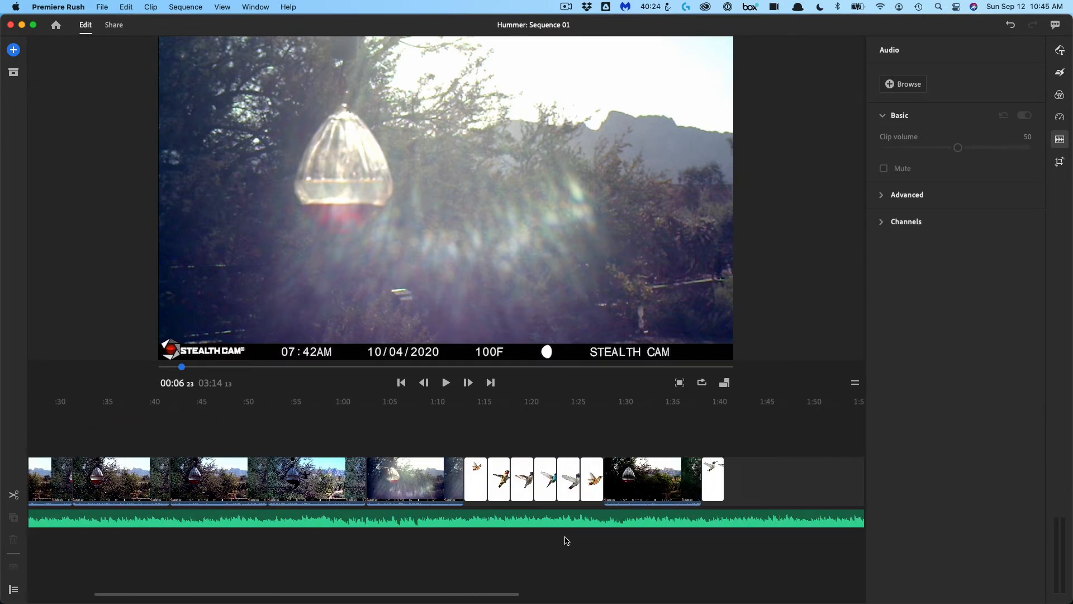
{"action": "scroll", "coordinate": [566, 541], "scroll_direction": "right", "scroll_amount": 2}
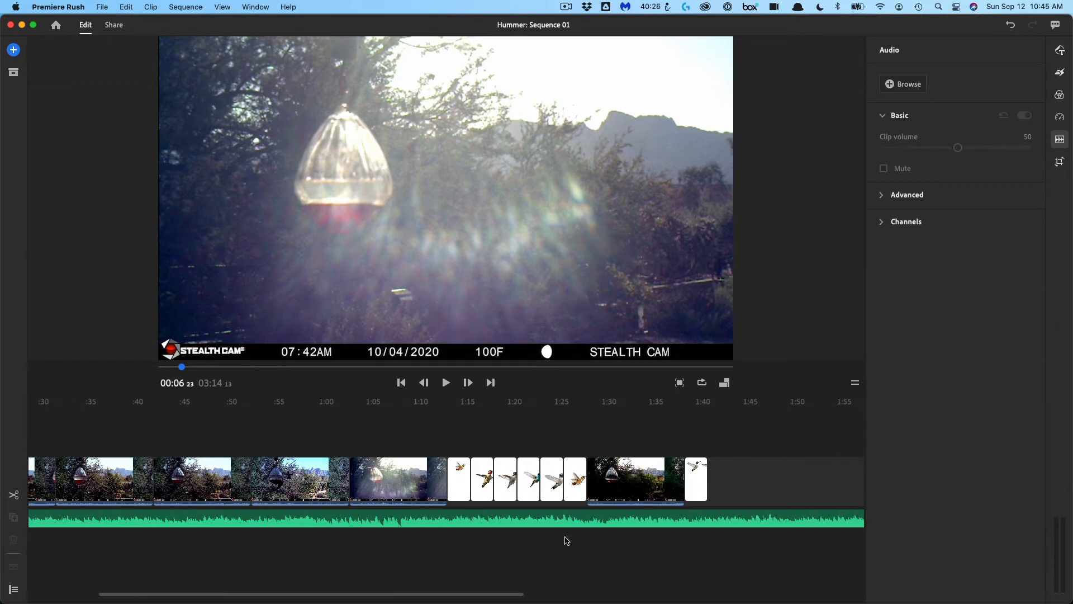
{"action": "left_click", "coordinate": [461, 402]}
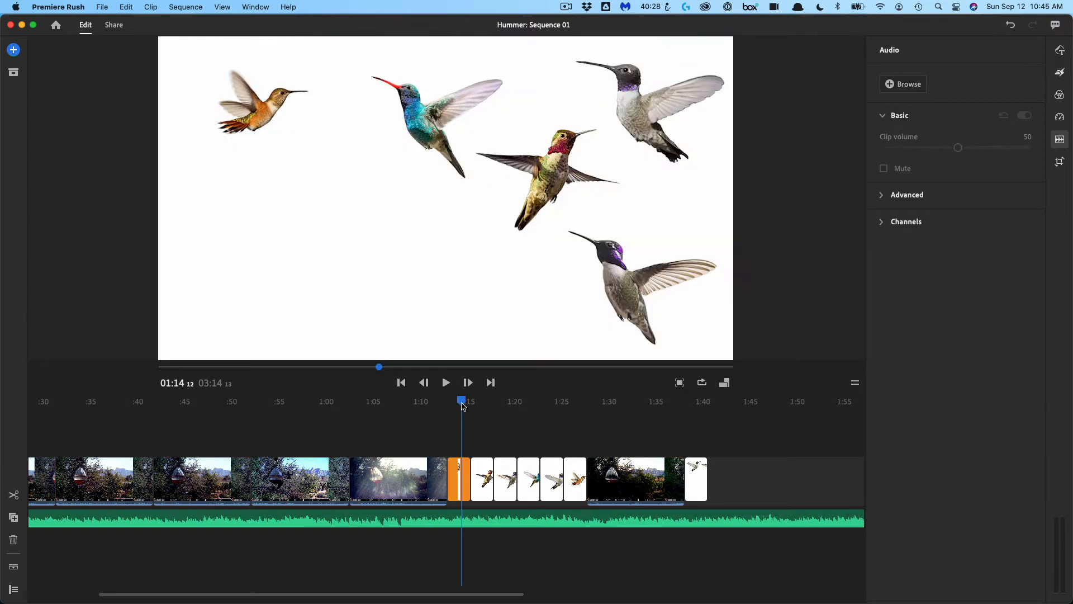
{"action": "key", "text": "equal"}
{"action": "key", "text": "equal"}
{"action": "key", "text": "equal"}
{"action": "key", "text": "equal"}
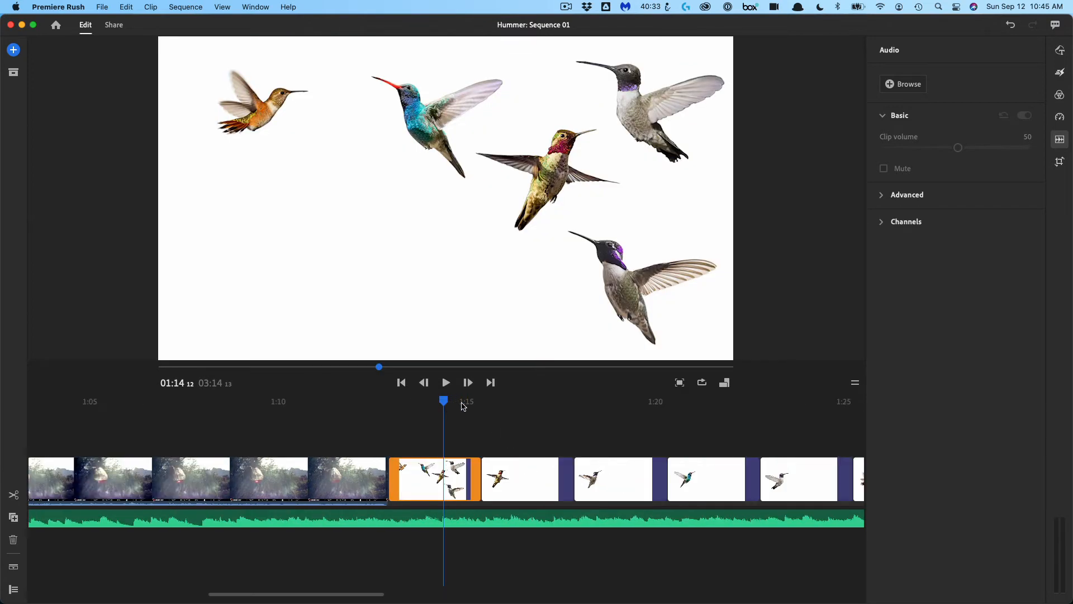
{"action": "key", "text": "equal"}
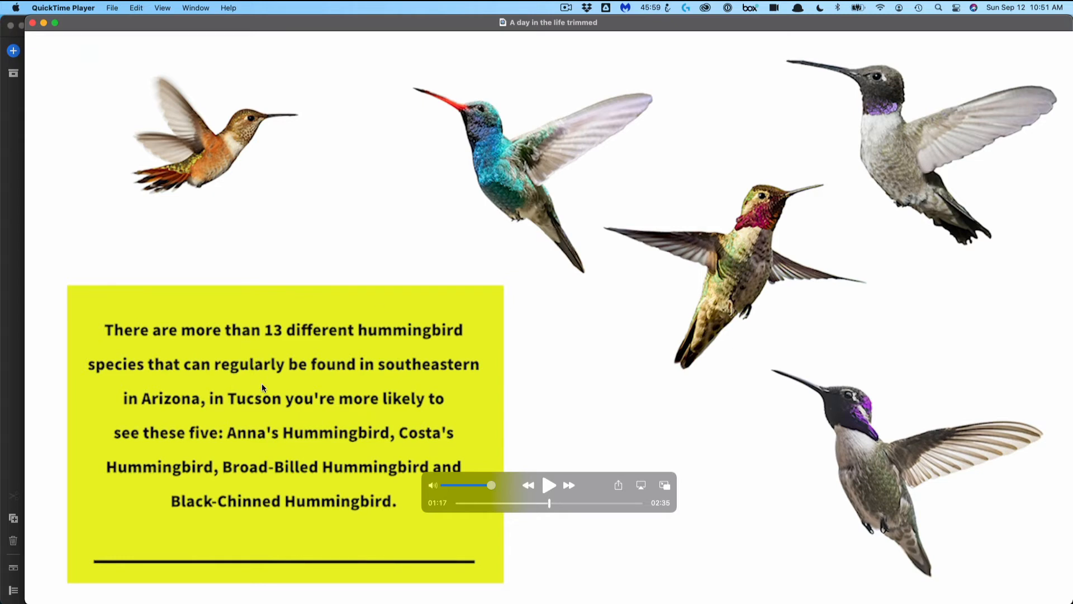
- Switch back to Premiere Rush and add the yellow Sunrise title at 01:12 28, where the five-hummingbird image starts
{"action": "key", "text": "super+Tab"}
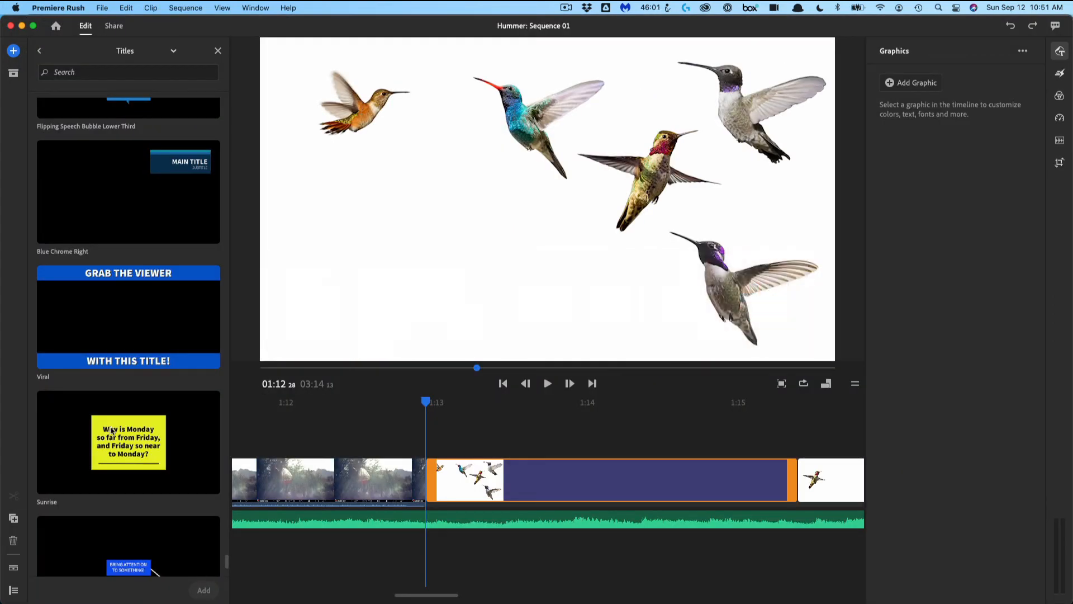
{"action": "left_click", "coordinate": [127, 454]}
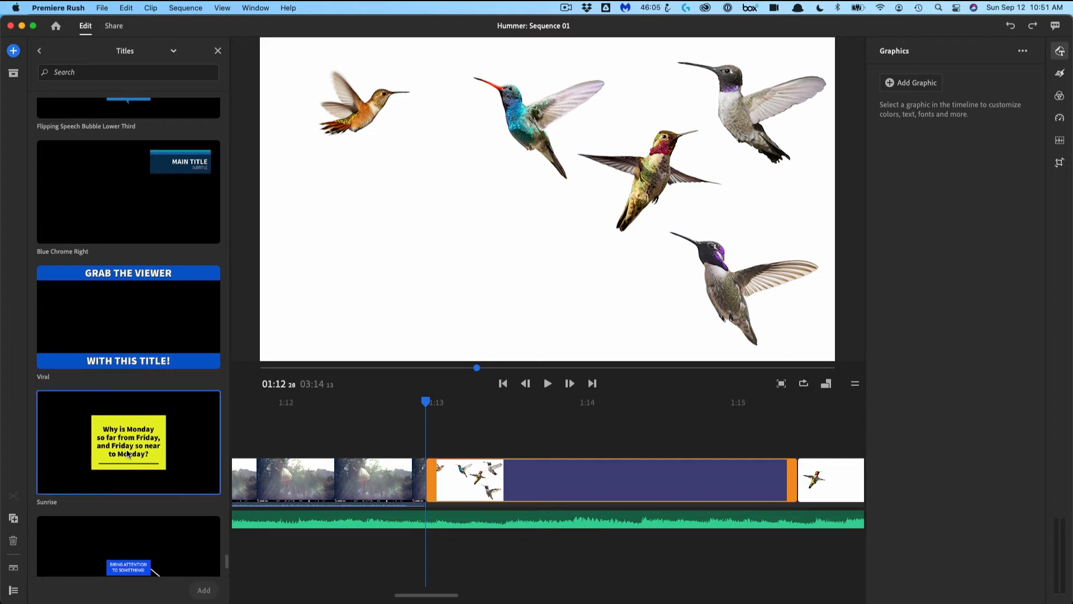
{"action": "left_click", "coordinate": [209, 592]}
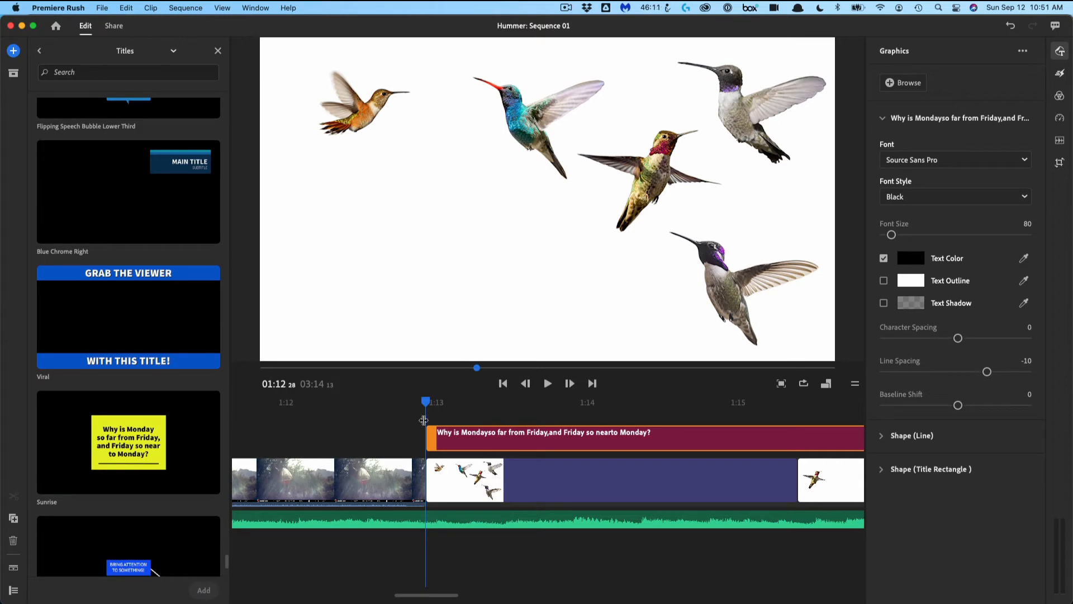
- Move the Sunrise title to the empty area below the orange hummingbird and set its font size to 32
{"action": "left_click_drag", "start_coordinate": [426, 402], "coordinate": [616, 419]}
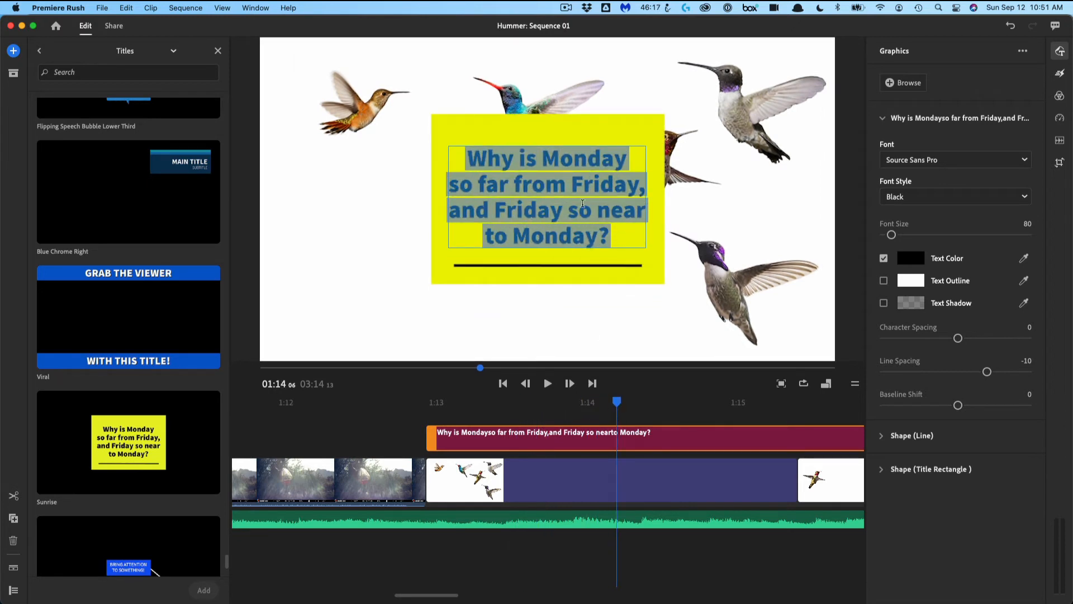
{"action": "left_click", "coordinate": [658, 268]}
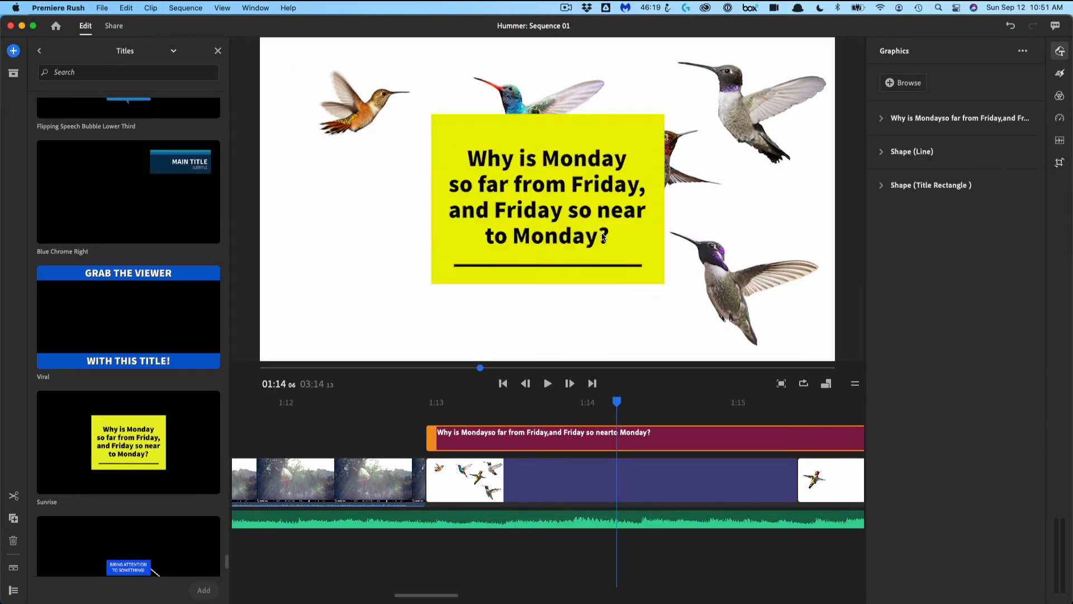
{"action": "left_click_drag", "start_coordinate": [604, 235], "coordinate": [462, 259]}
{"action": "double_click", "coordinate": [462, 259]}
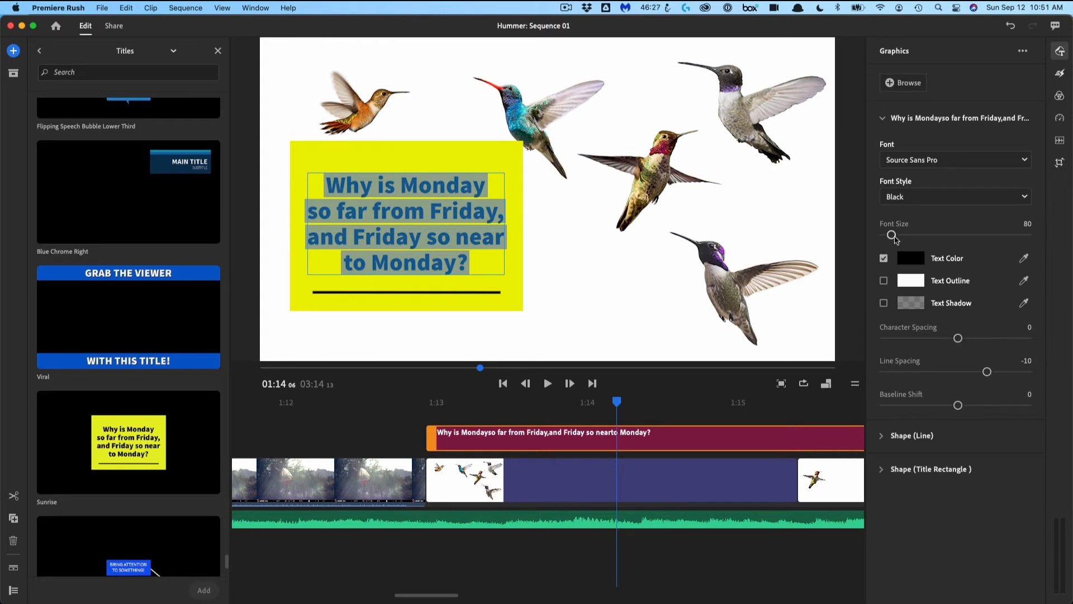
{"action": "left_click_drag", "start_coordinate": [892, 237], "coordinate": [887, 240]}
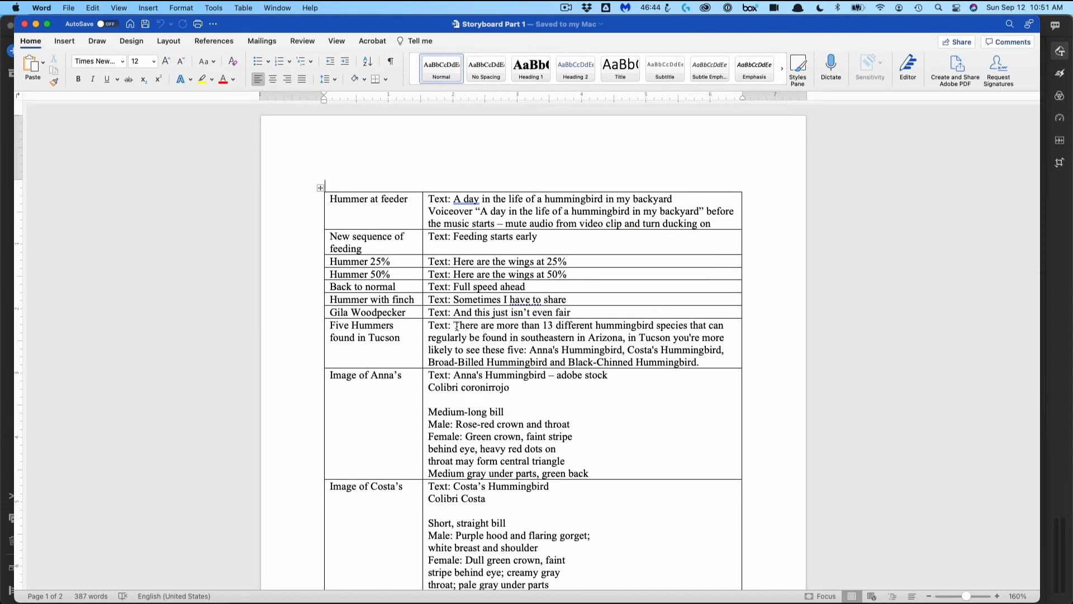
- Copy the Five Hummers text from the Word storyboard and paste it over the Sunrise title's placeholder text in Premiere Rush
{"action": "left_click_drag", "start_coordinate": [457, 325], "coordinate": [700, 362]}
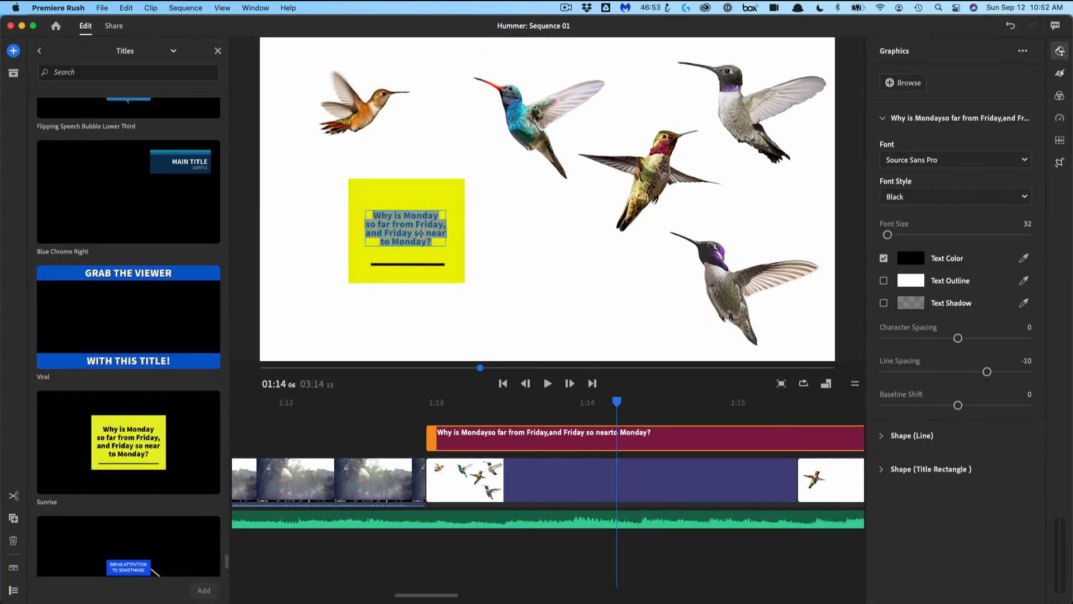
{"action": "type", "text": "There are more than 13 different hummingbird species that can regularly be found in southeastern in Arizona, in Tucson you're more likely to see these five: Anna's Hummingbird, Costa's Hummingbird, Broad-Billed Hummingbird and Black-Chinned Hummingbird."}
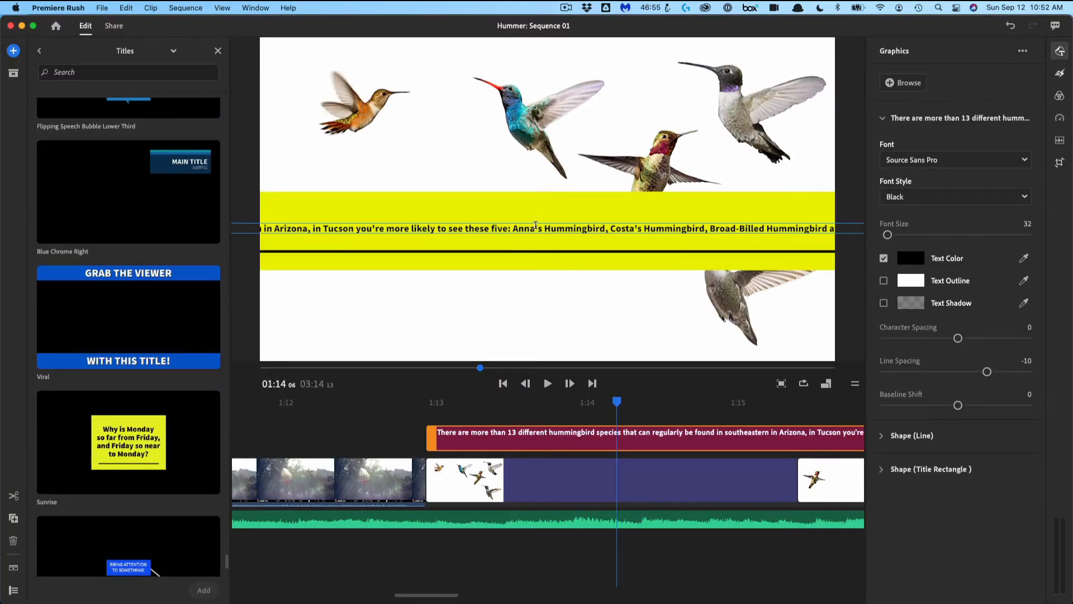
{"action": "left_click", "coordinate": [307, 239]}
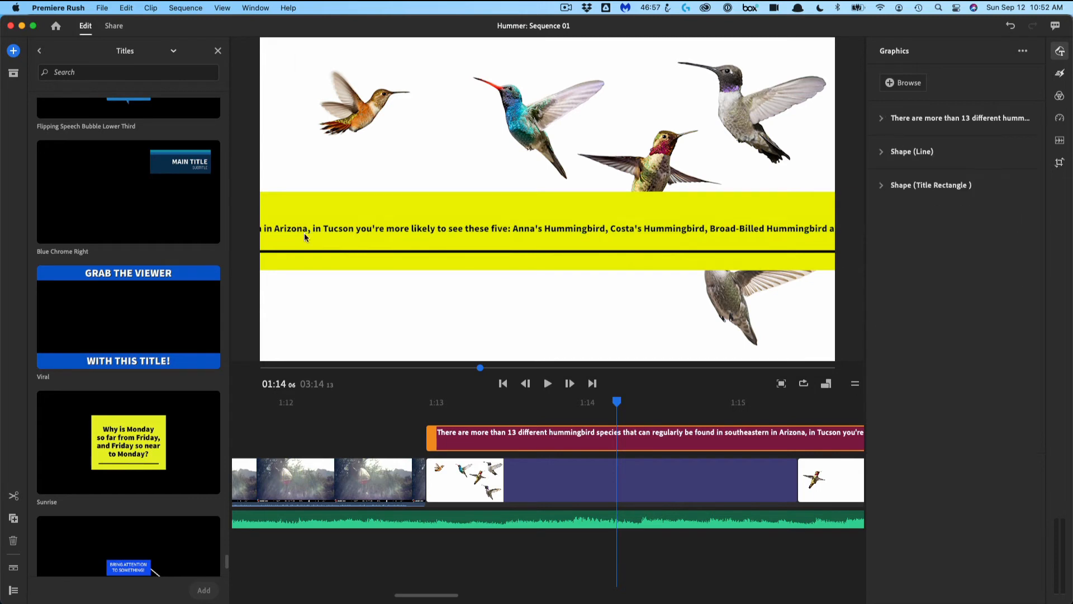
{"action": "double_click", "coordinate": [321, 230]}
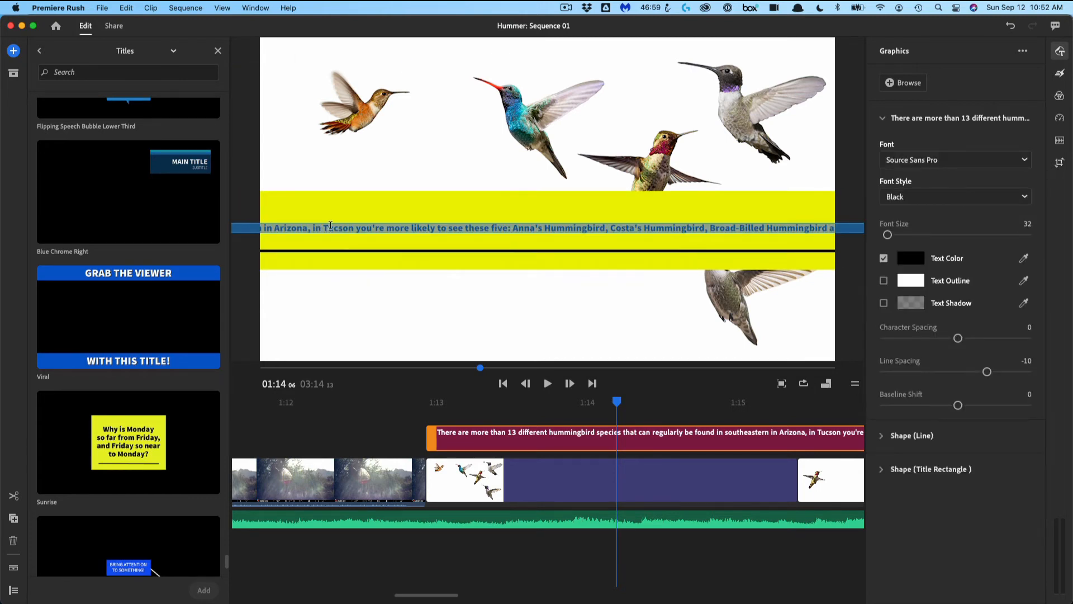
{"action": "left_click", "coordinate": [329, 226]}
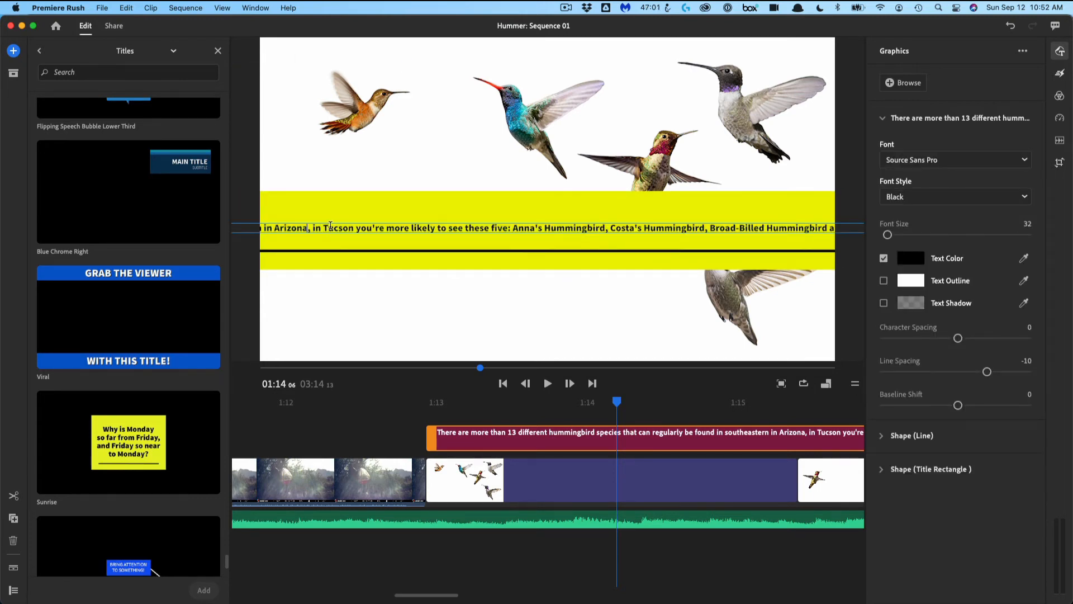
{"action": "key", "text": "Left"}
{"action": "key", "text": "Left"}
{"action": "key", "text": "Left"}
{"action": "key", "text": "Left"}
{"action": "key", "text": "Left"}
{"action": "key", "text": "Left"}
{"action": "key", "text": "Left"}
{"action": "key", "text": "Left"}
{"action": "key", "text": "Left"}
{"action": "key", "text": "Left"}
{"action": "key", "text": "Left"}
{"action": "left_click", "coordinate": [379, 221]}
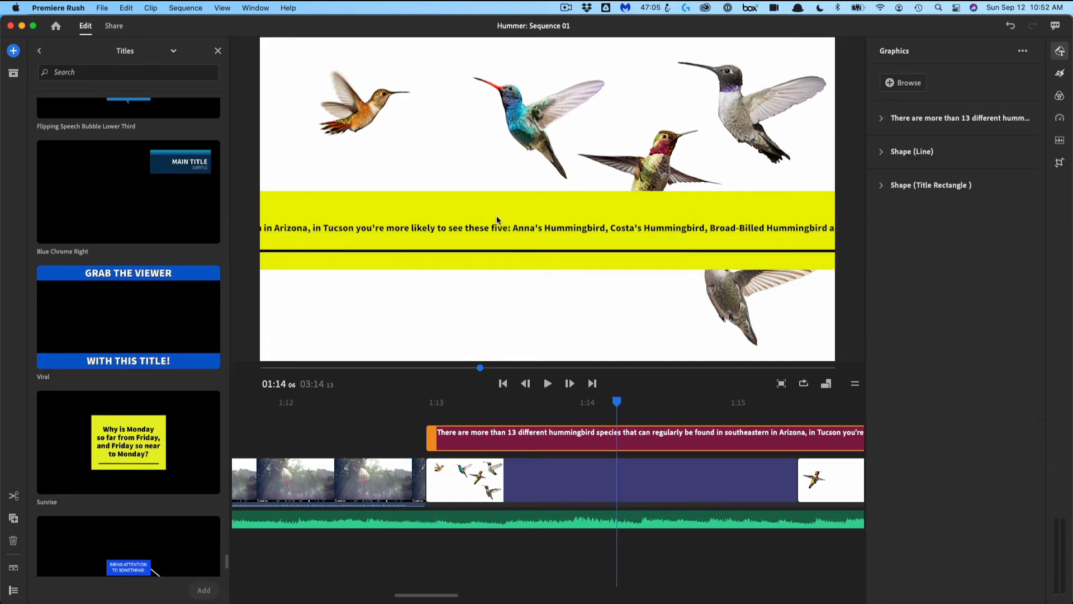
- Move the overlong yellow title across the frame until the beginning of its text shows
{"action": "left_click", "coordinate": [639, 209]}
{"action": "left_click_drag", "start_coordinate": [639, 211], "coordinate": [800, 221]}
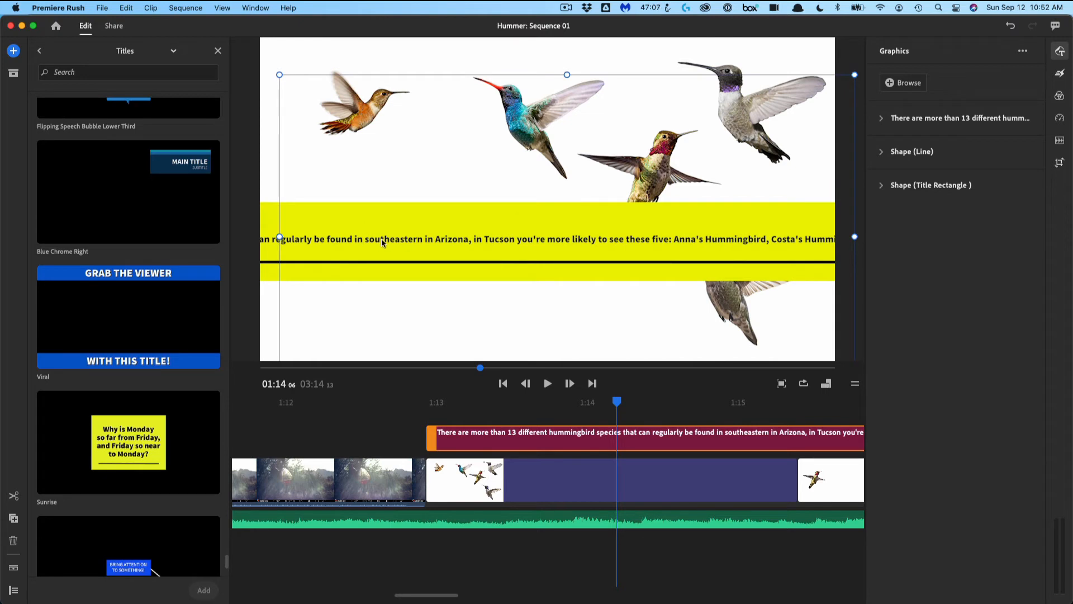
{"action": "left_click_drag", "start_coordinate": [391, 239], "coordinate": [684, 231]}
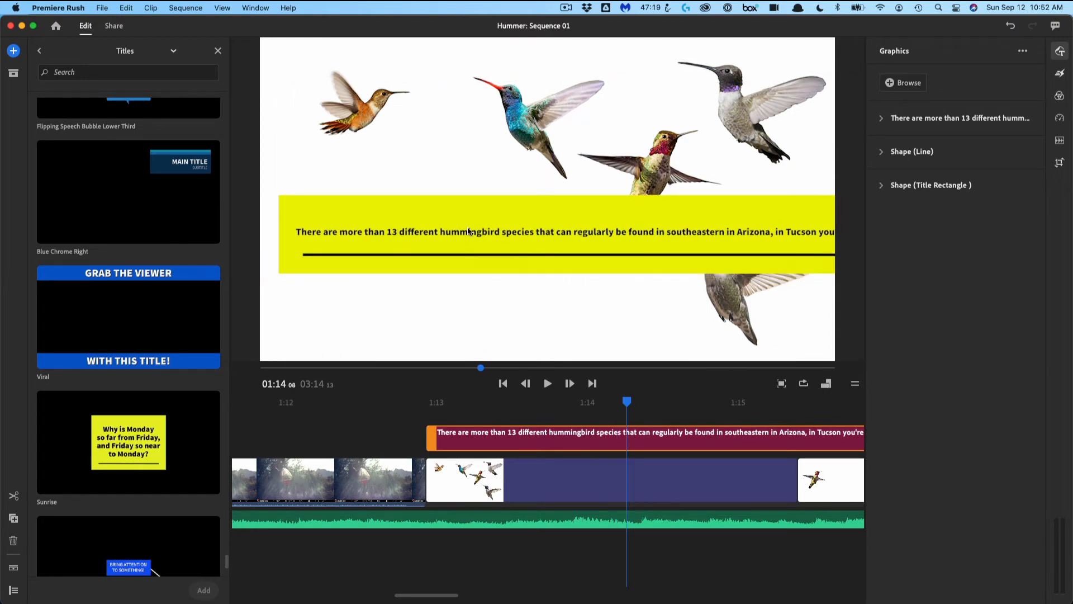
- Break the title text into five lines, after "species", "Arizona, in", "five: Anna's" and "Costa's Hummingbird,"
{"action": "double_click", "coordinate": [502, 232]}
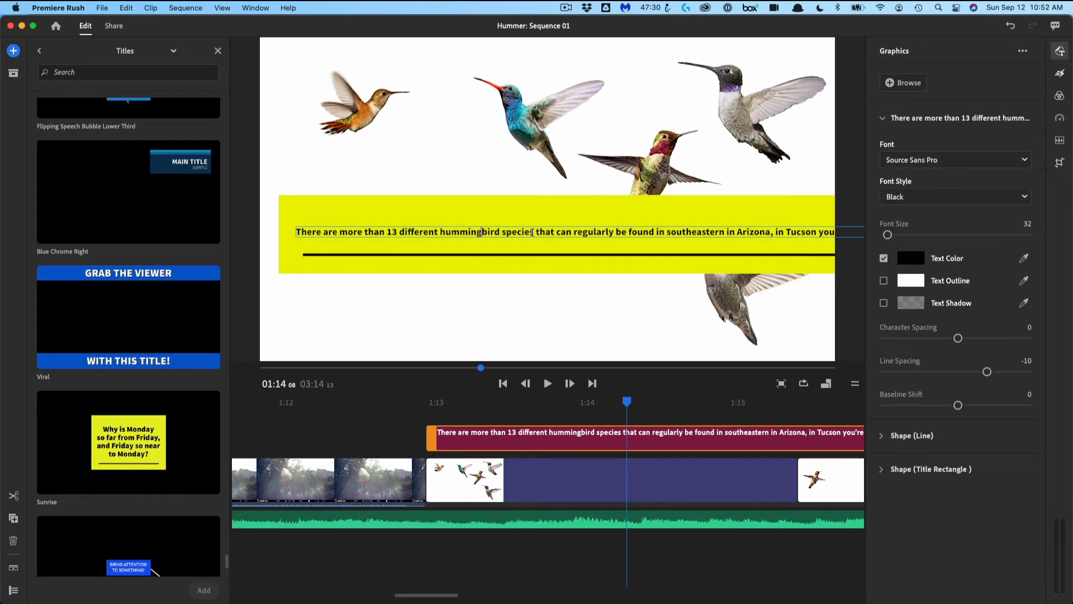
{"action": "left_click", "coordinate": [533, 232]}
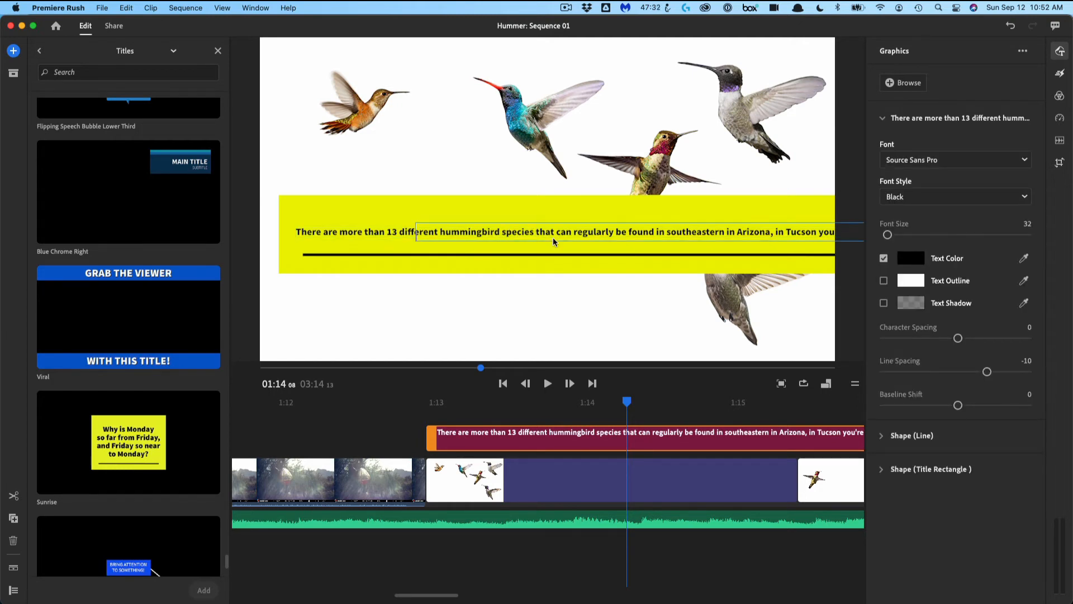
{"action": "key", "text": "Return"}
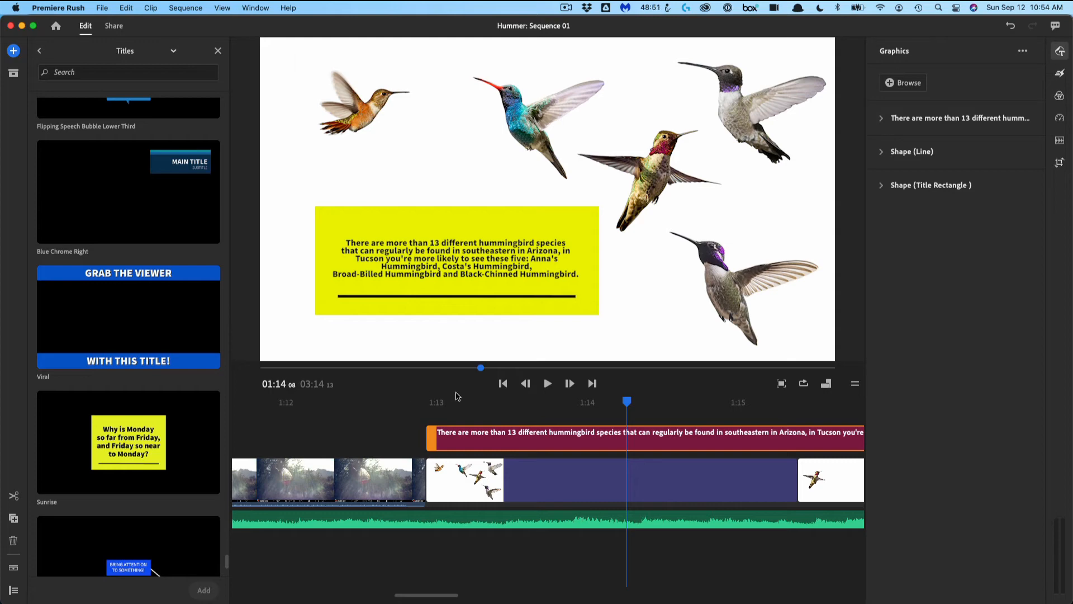
- Apply the Dissolve transition to the five-hummingbird image clip
{"action": "left_click_drag", "start_coordinate": [627, 401], "coordinate": [665, 426]}
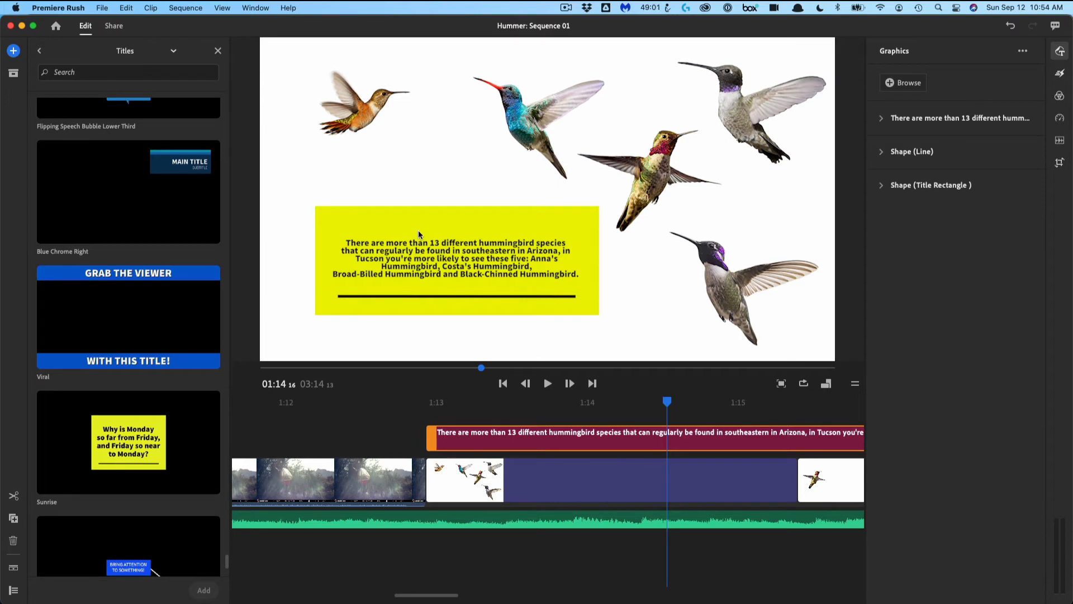
{"action": "left_click", "coordinate": [788, 492]}
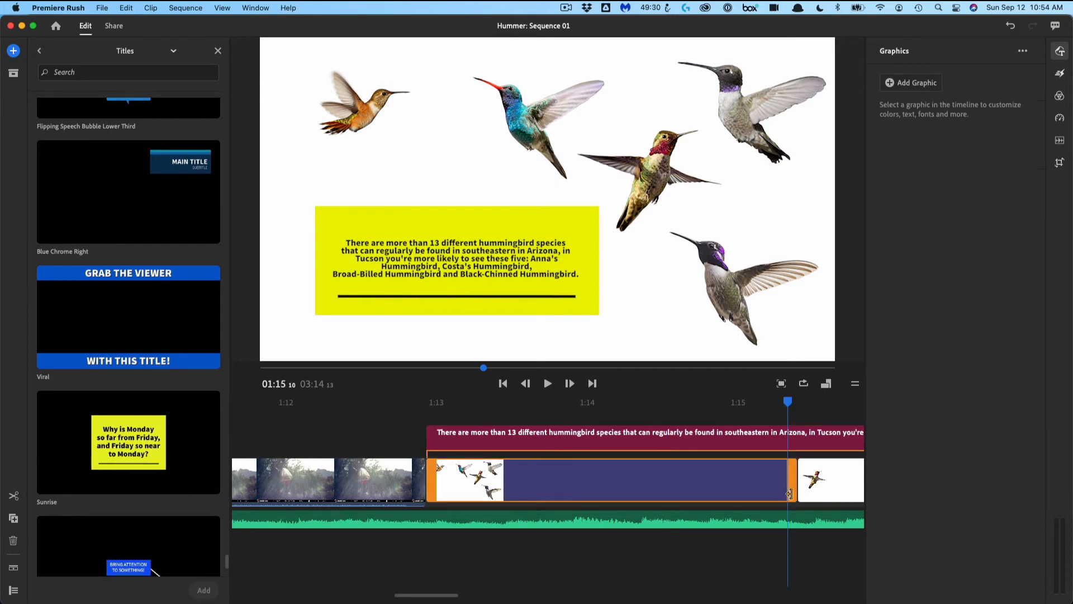
{"action": "left_click", "coordinate": [1062, 77]}
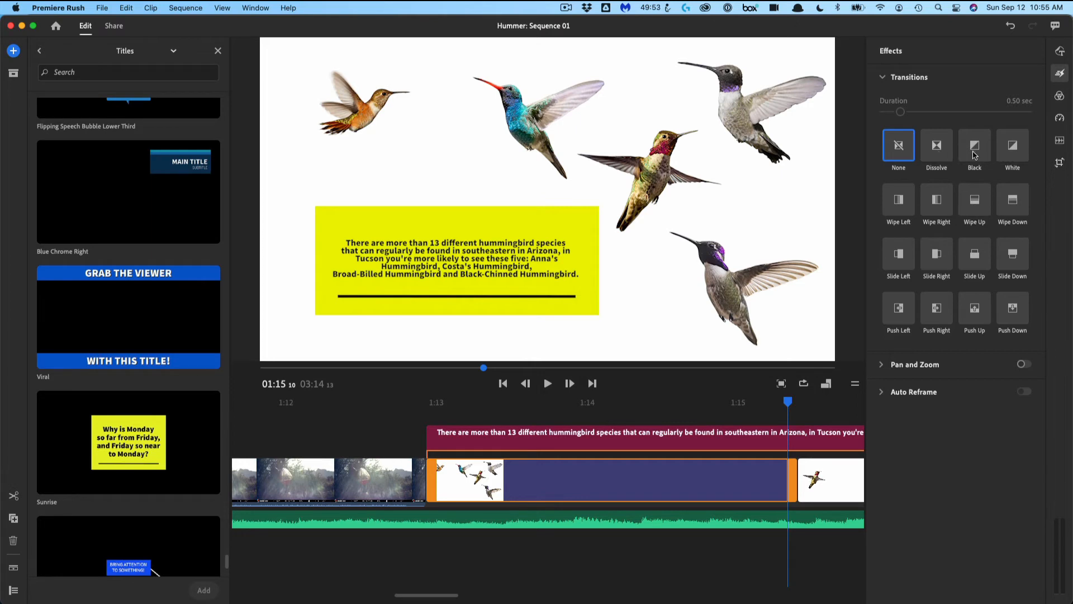
{"action": "left_click", "coordinate": [933, 156]}
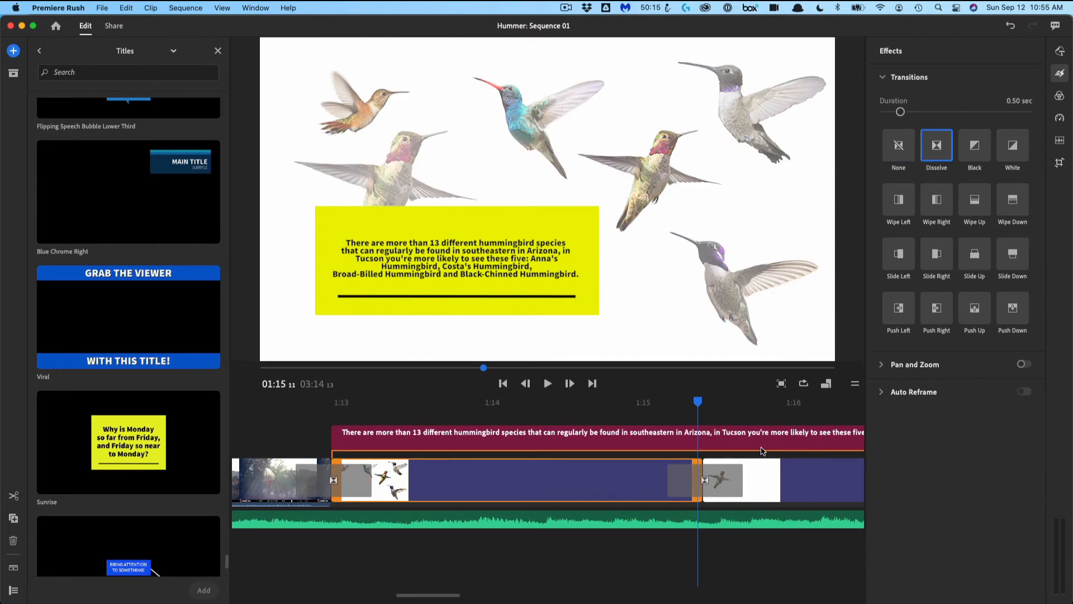
- Shorten the yellow title so it ends with the five-hummingbird image, and check it from 01:14 14
{"action": "scroll", "coordinate": [762, 450], "scroll_direction": "right", "scroll_amount": 5}
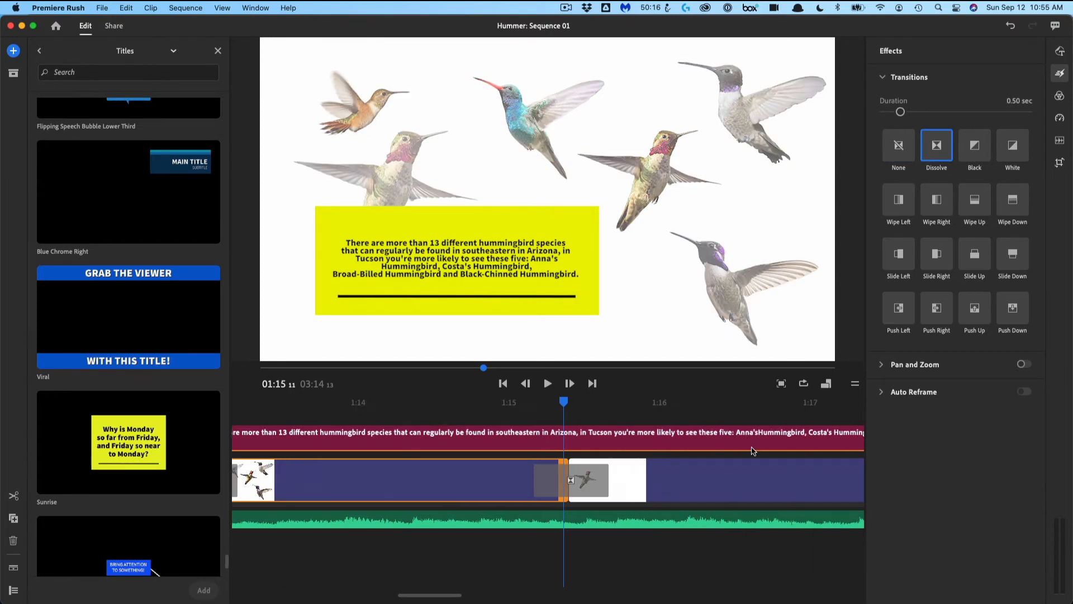
{"action": "left_click", "coordinate": [759, 449]}
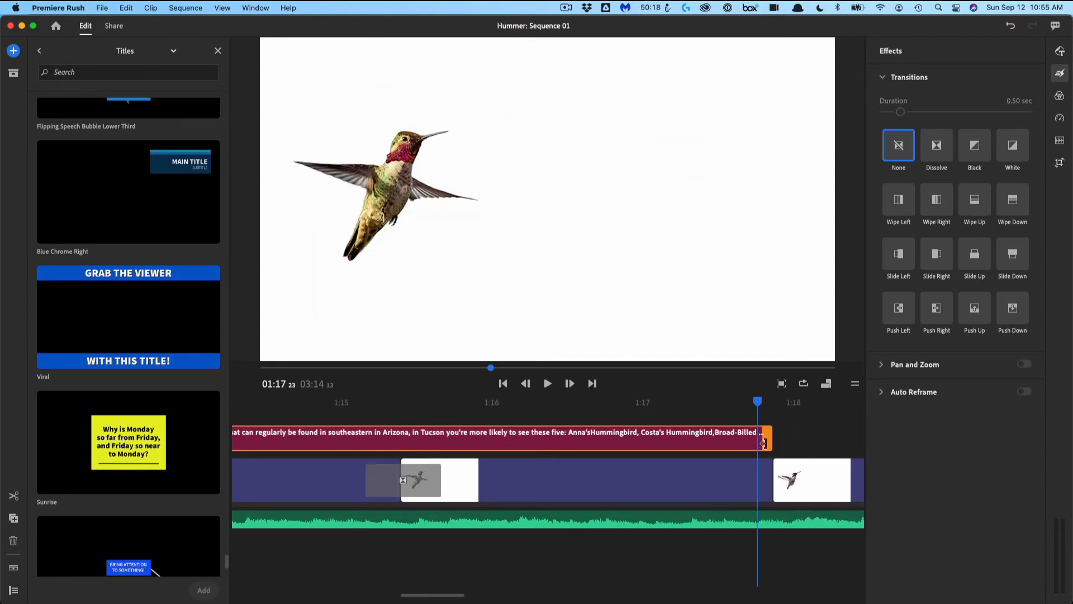
{"action": "left_click_drag", "start_coordinate": [759, 449], "coordinate": [399, 478]}
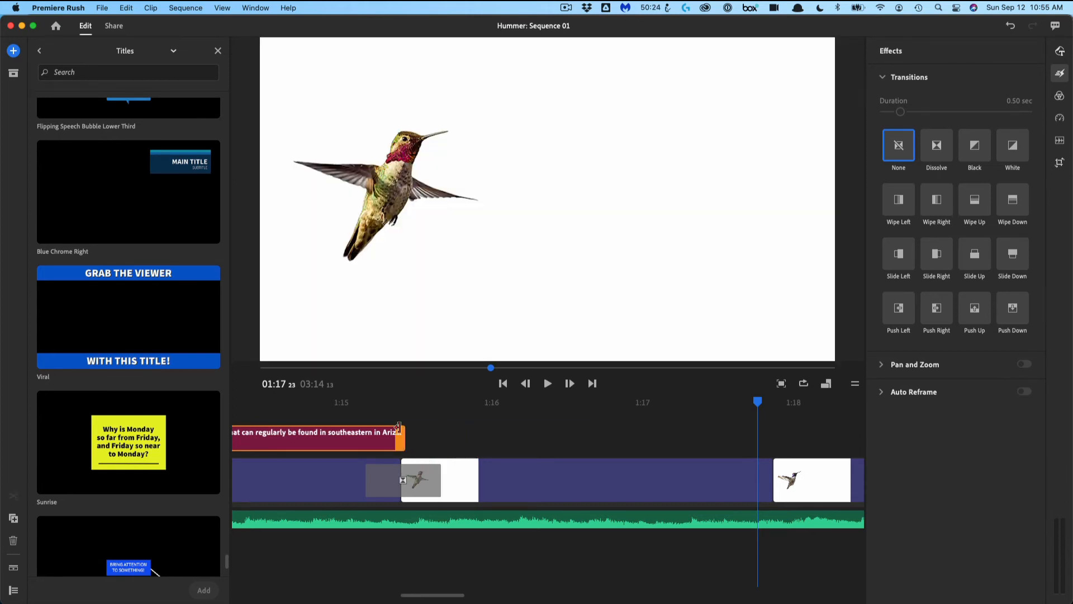
{"action": "scroll", "coordinate": [478, 405], "scroll_direction": "left", "scroll_amount": 5}
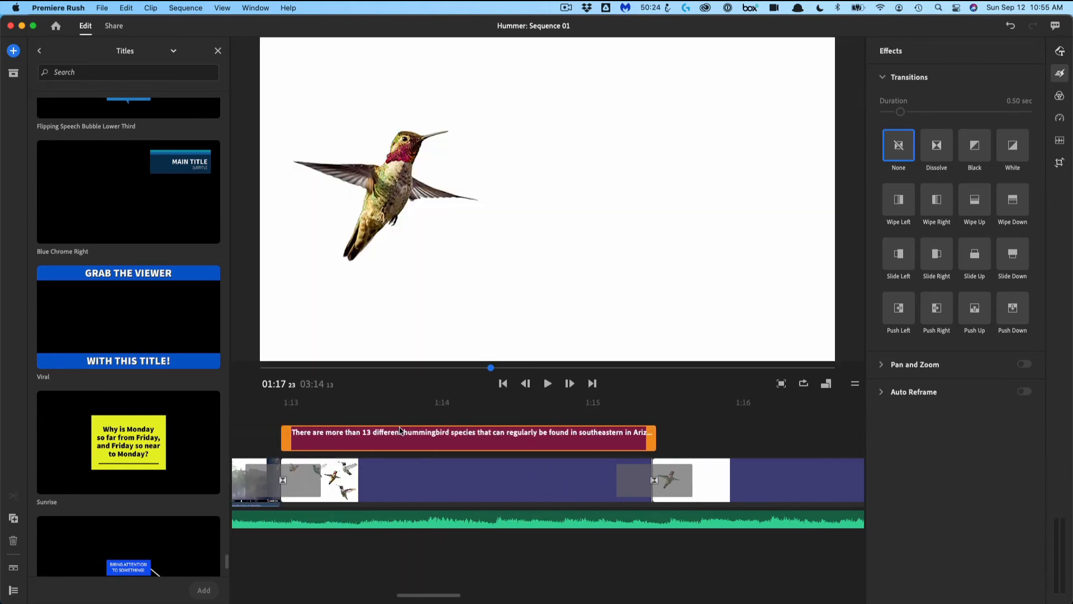
{"action": "left_click", "coordinate": [507, 402]}
{"action": "left_click_drag", "start_coordinate": [507, 405], "coordinate": [512, 406]}
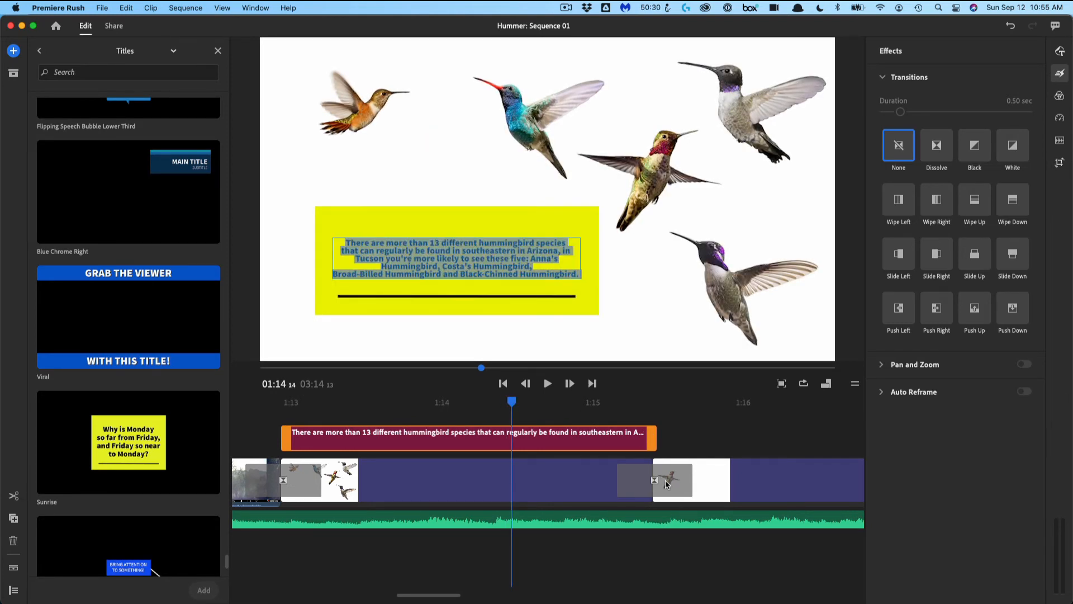
{"action": "key", "text": "space"}
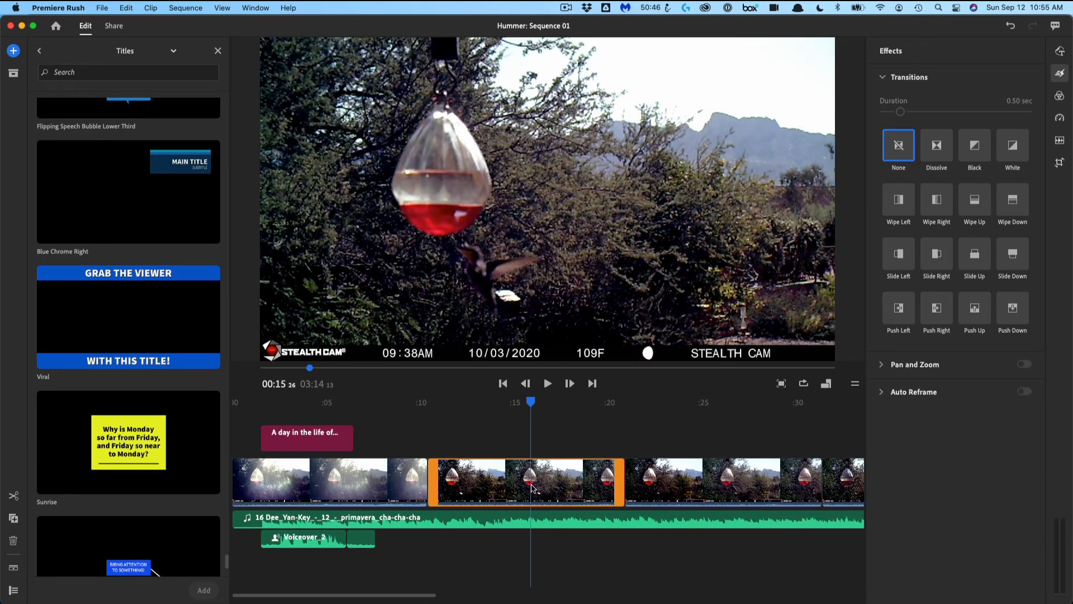
- Slow the second feeder clip to a range speed of 50% and play the sequence from shortly before it
{"action": "left_click", "coordinate": [1059, 118]}
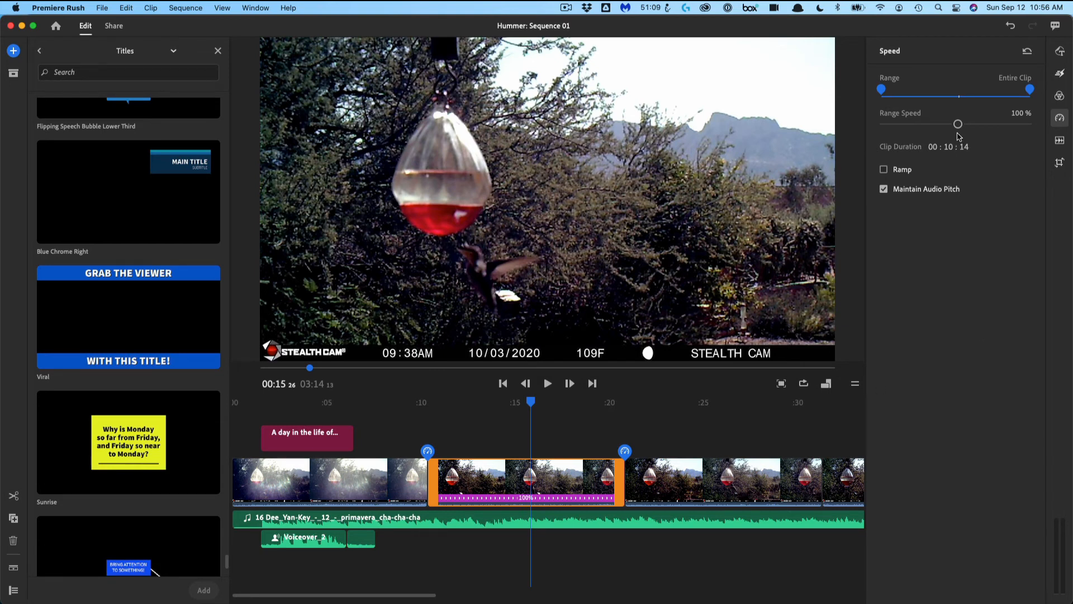
{"action": "left_click_drag", "start_coordinate": [957, 124], "coordinate": [933, 130]}
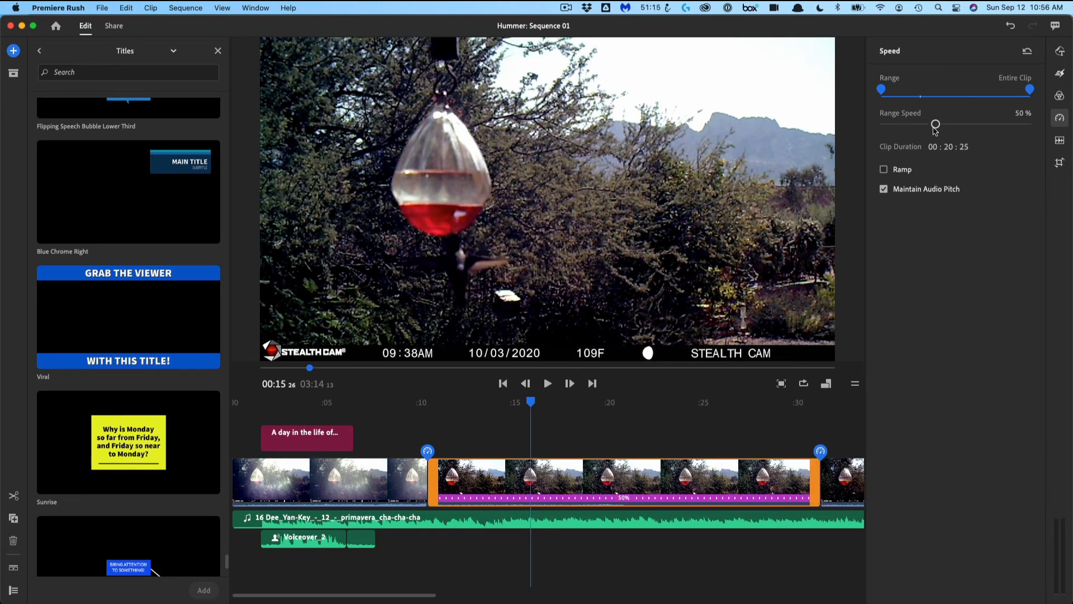
{"action": "left_click", "coordinate": [423, 402]}
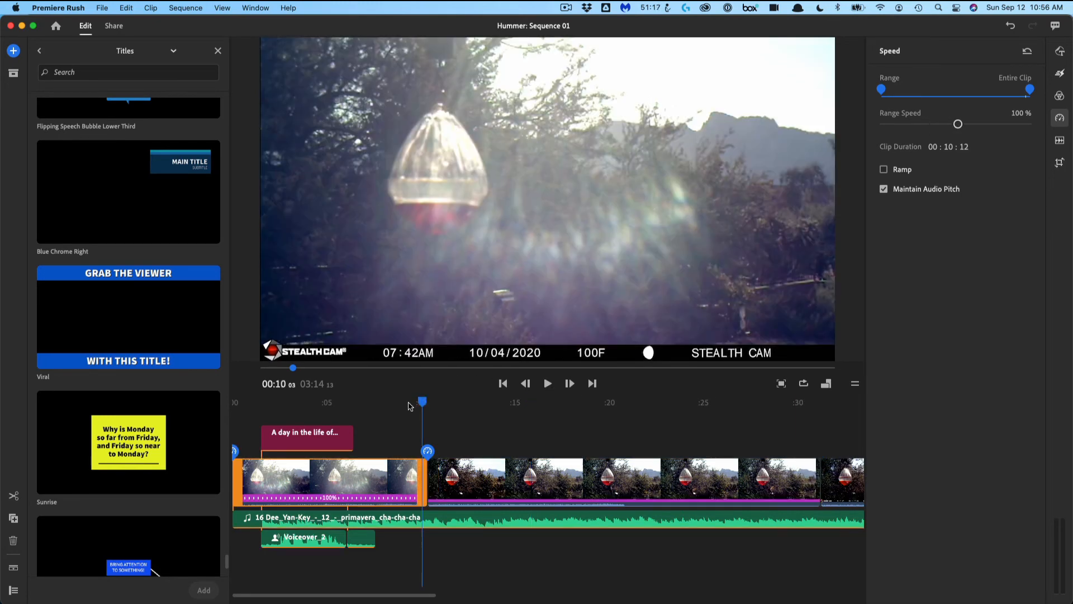
{"action": "left_click", "coordinate": [408, 403]}
{"action": "key", "text": "space"}
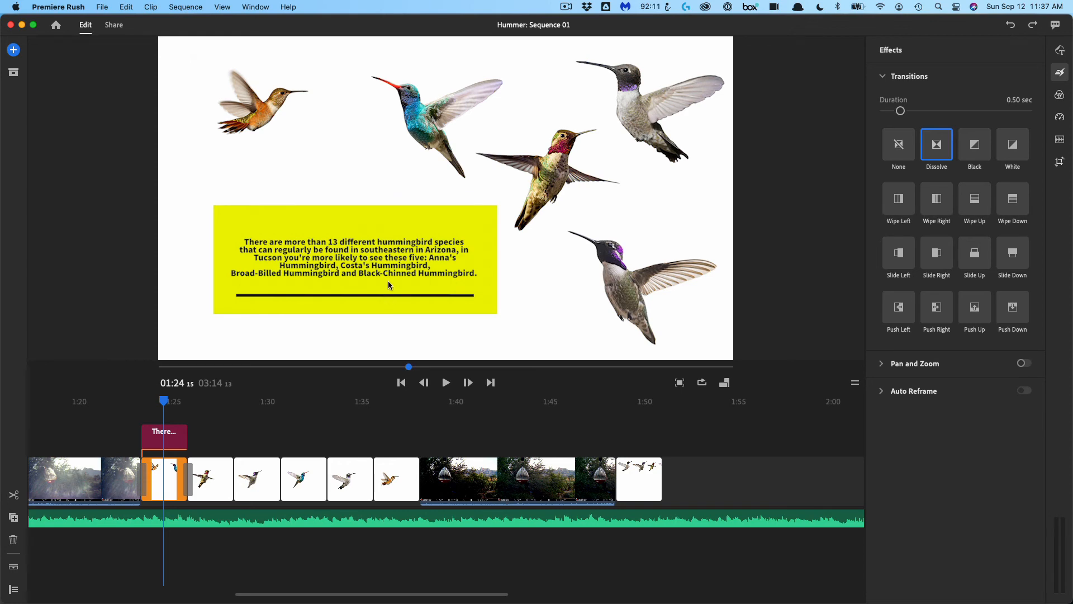
- Switch to Photoshop and examine the five-hummingbird collage that has the species text built into the image
{"action": "key", "text": "super+Tab"}
{"action": "key", "text": "super+Tab"}
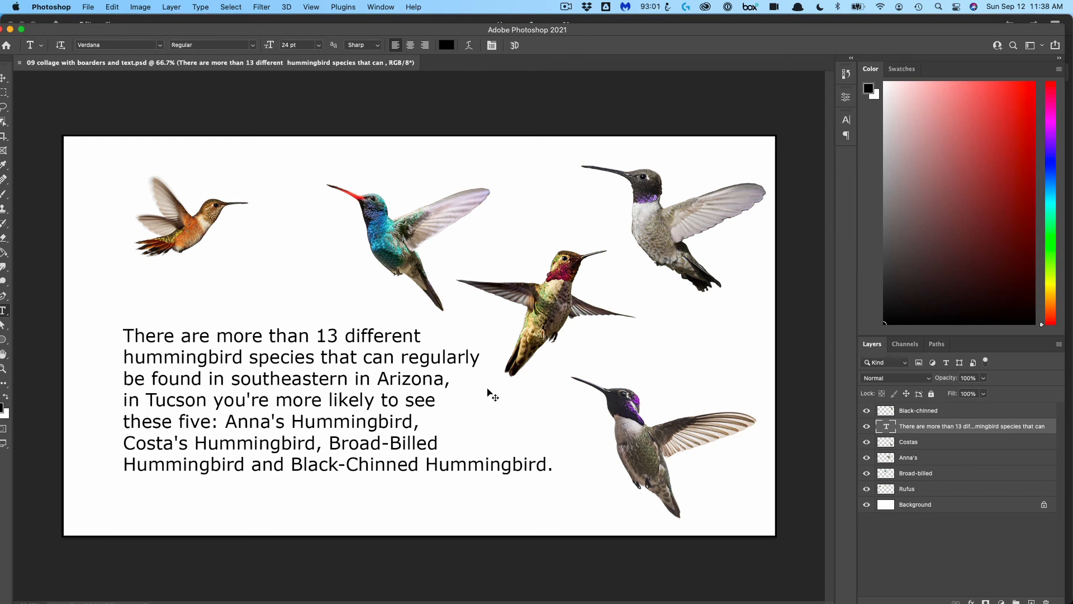
- Switch back to Premiere Rush and delete the five-hummingbird image clip together with its attached yellow title
{"action": "key", "text": "super+Tab"}
{"action": "key", "text": "super+Tab"}
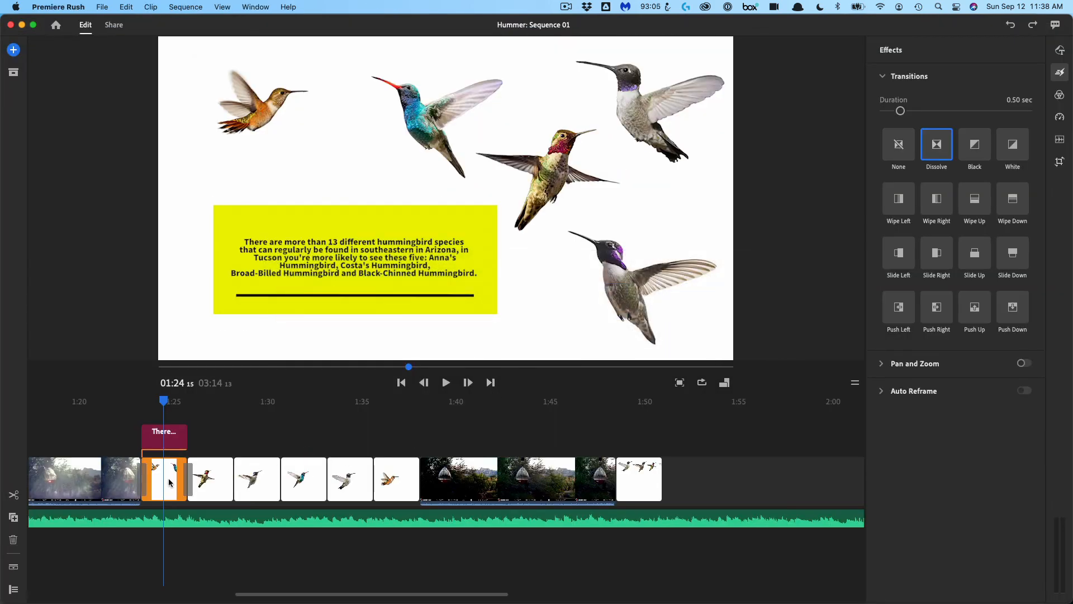
{"action": "key", "text": "Delete"}
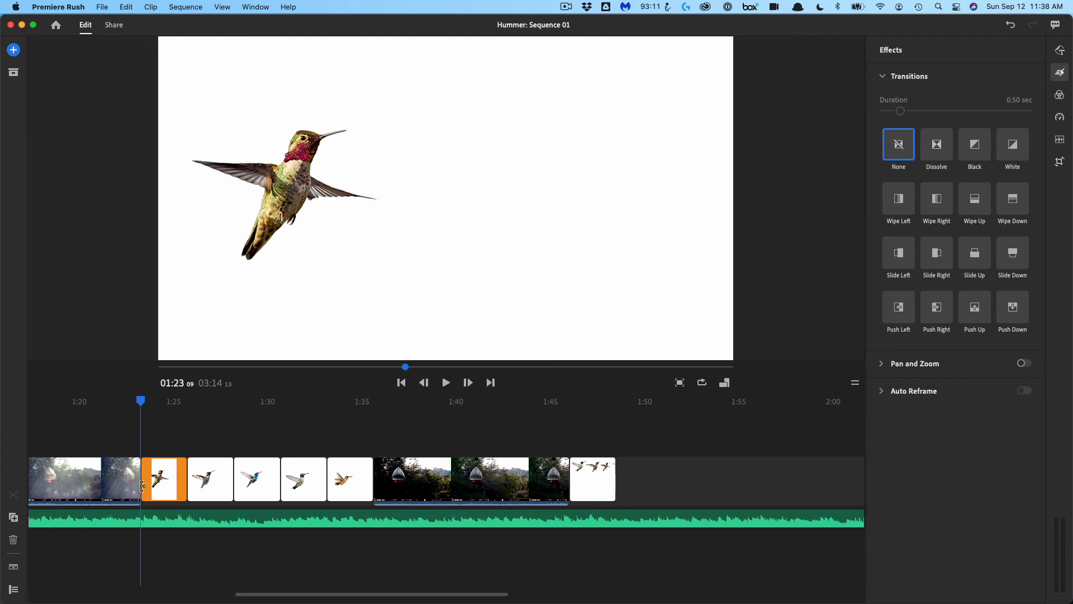
- Add only the JPG version of the "00 collage" image with text from the Hummers media folder at 01:23 09
{"action": "left_click", "coordinate": [13, 50]}
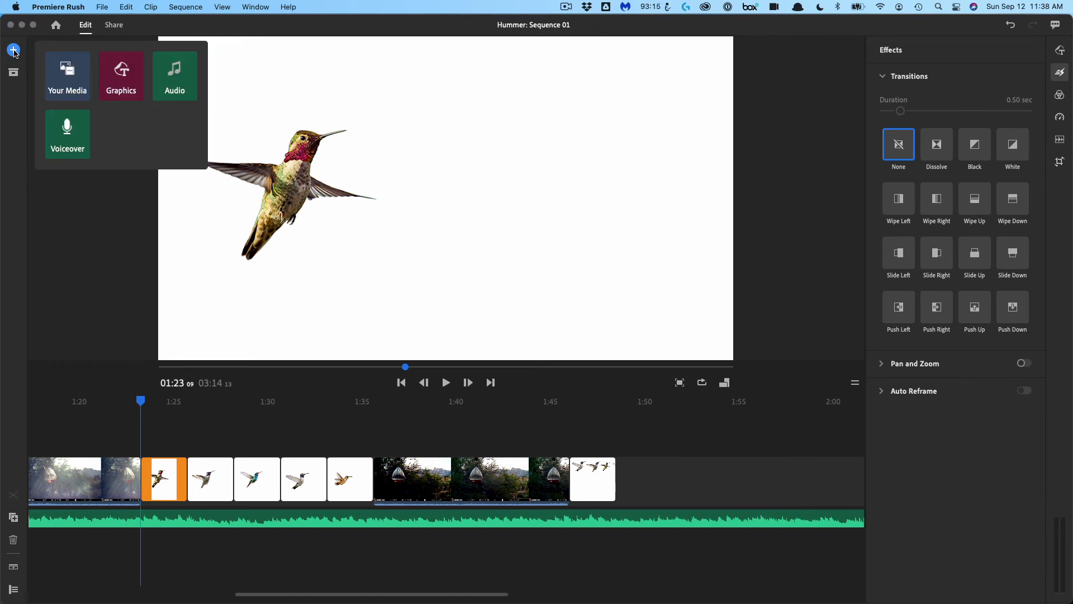
{"action": "left_click", "coordinate": [73, 69]}
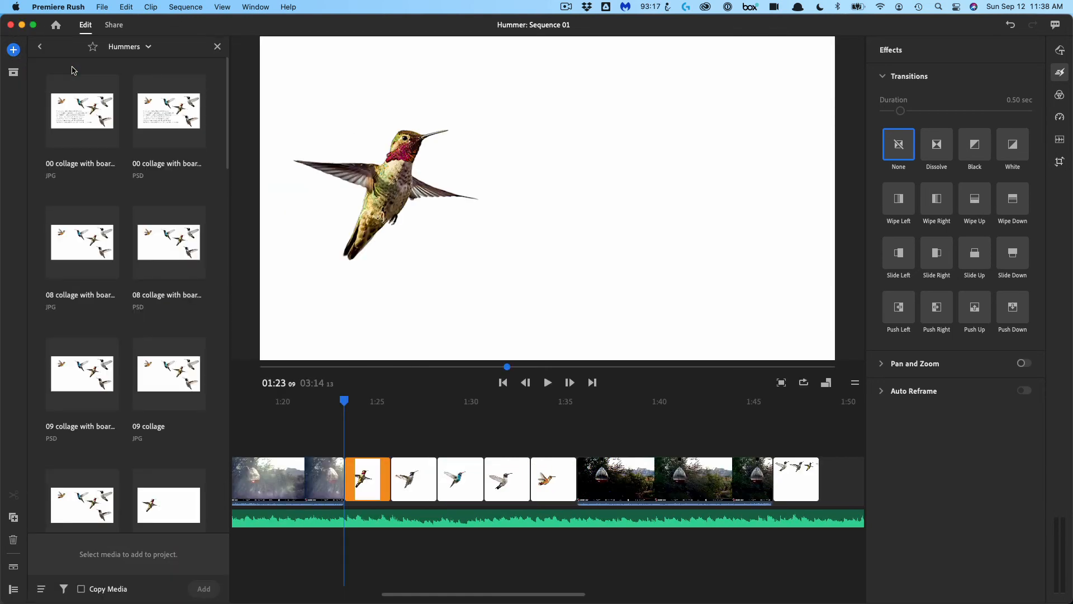
{"action": "left_click", "coordinate": [139, 51]}
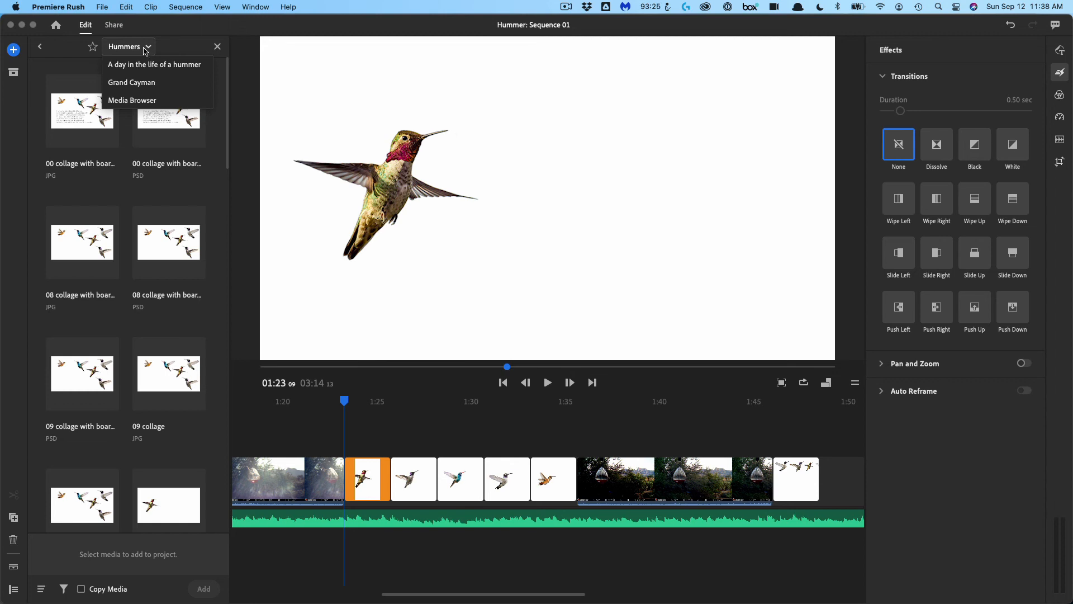
{"action": "left_click", "coordinate": [77, 178]}
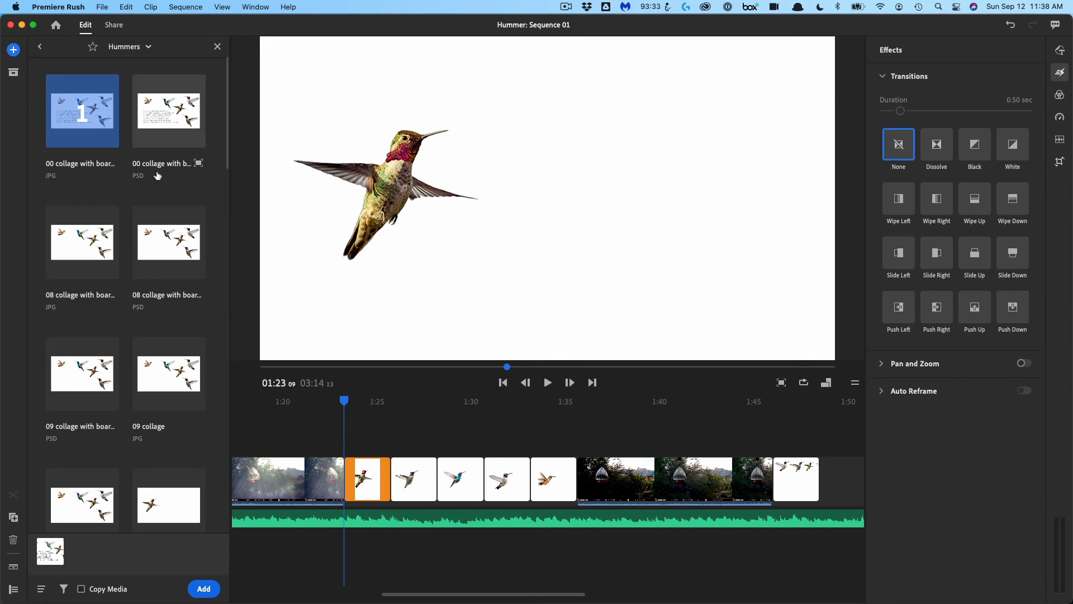
{"action": "left_click", "coordinate": [160, 123]}
{"action": "left_click", "coordinate": [159, 123]}
{"action": "left_click", "coordinate": [159, 123]}
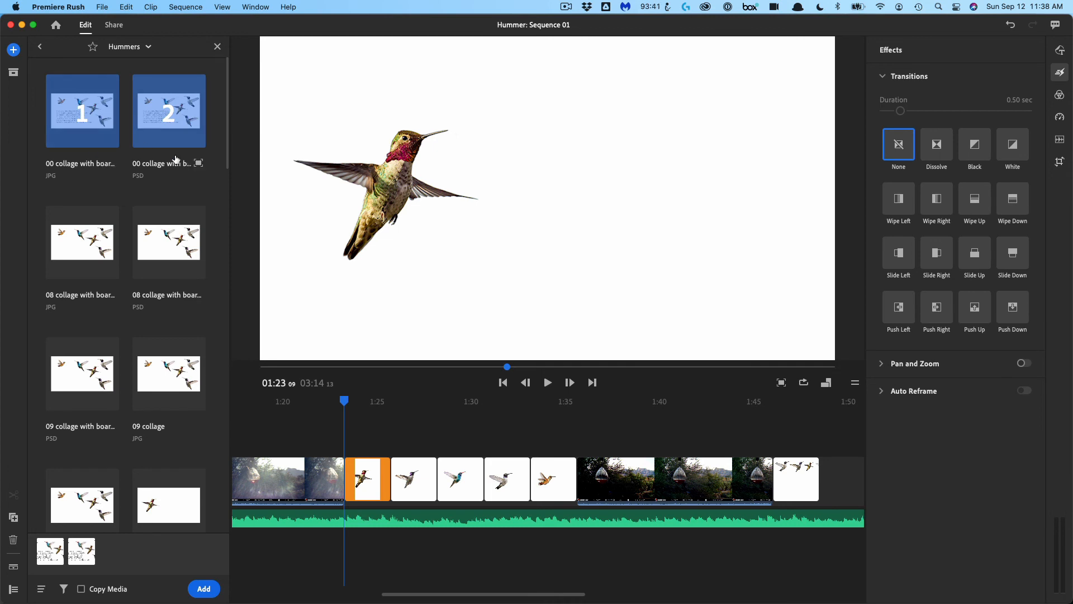
{"action": "left_click", "coordinate": [171, 120]}
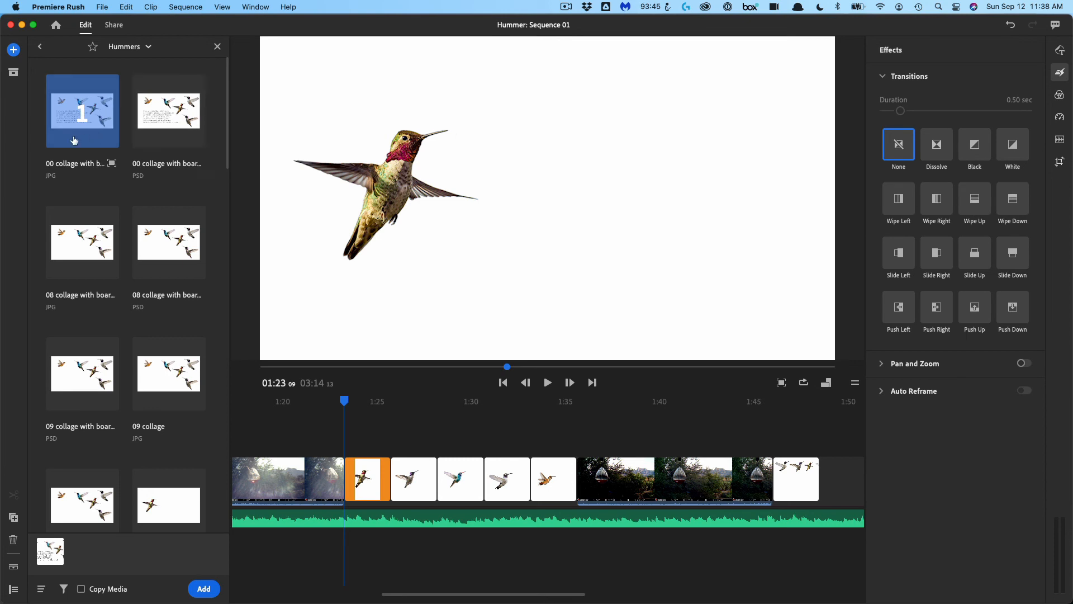
{"action": "left_click", "coordinate": [209, 589]}
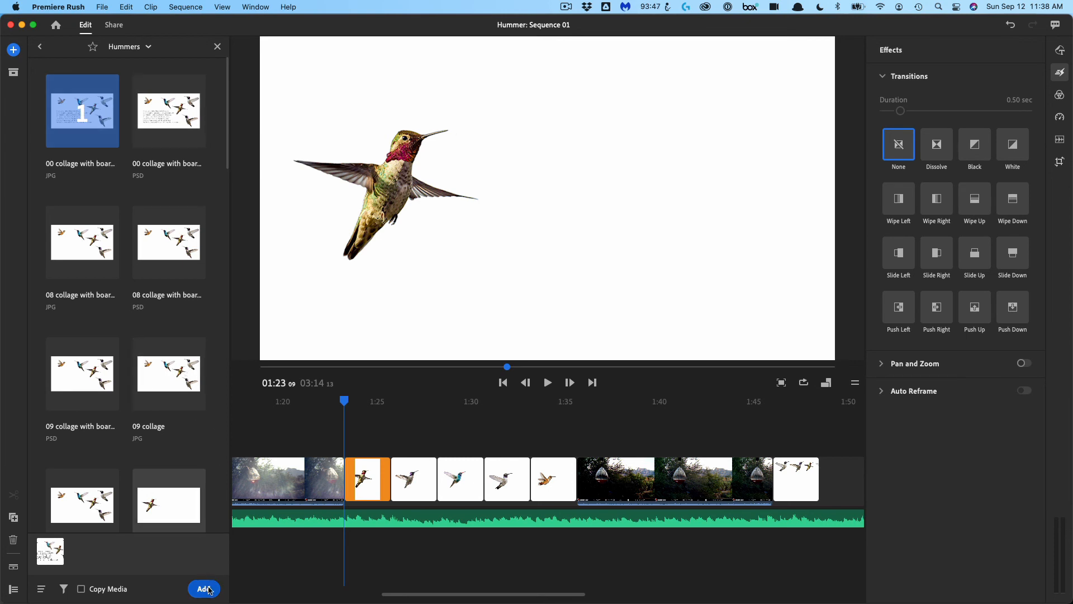
- Move the five-hummingbird collage clip with text ahead of the single hummingbird image at 01:23 in the timeline
{"action": "left_click_drag", "start_coordinate": [433, 412], "coordinate": [411, 413]}
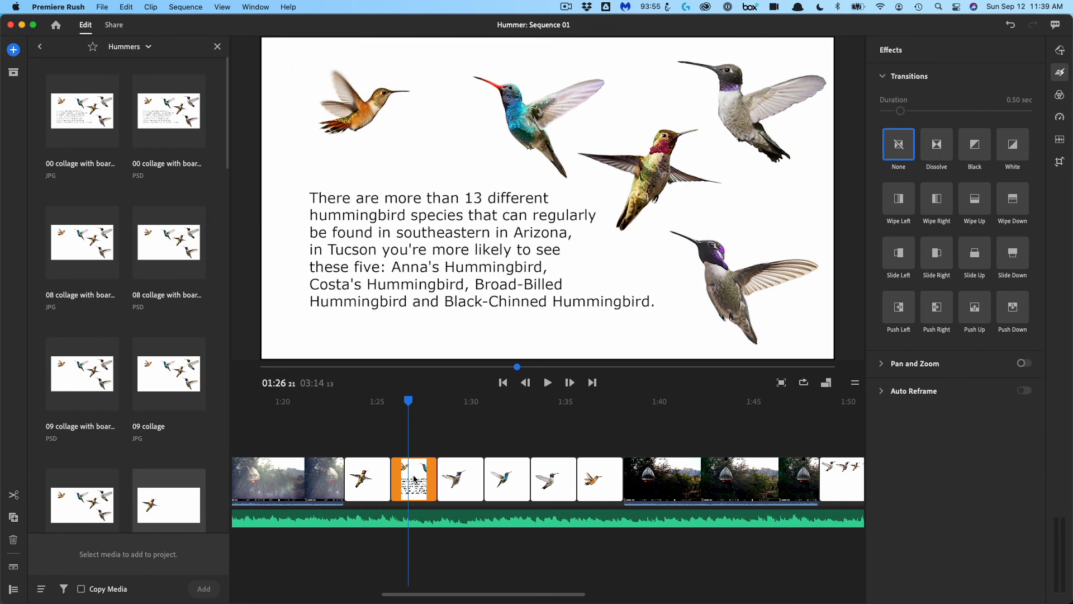
{"action": "left_click_drag", "start_coordinate": [415, 480], "coordinate": [372, 479]}
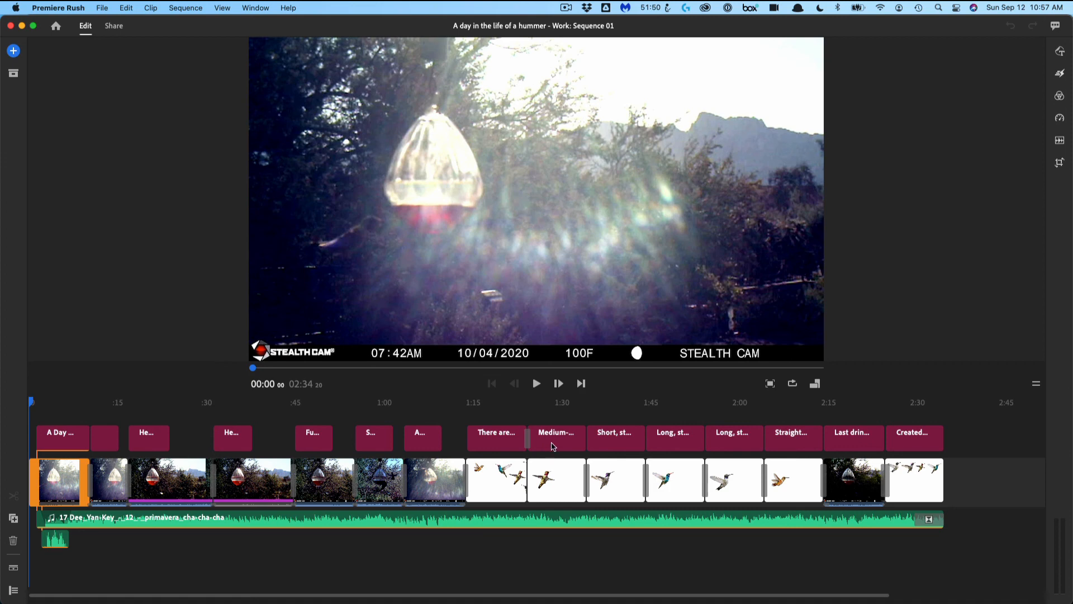
- Enable YouTube alongside Local as share destinations, view the Facebook publishing settings and leave Facebook disabled
{"action": "left_click", "coordinate": [115, 29]}
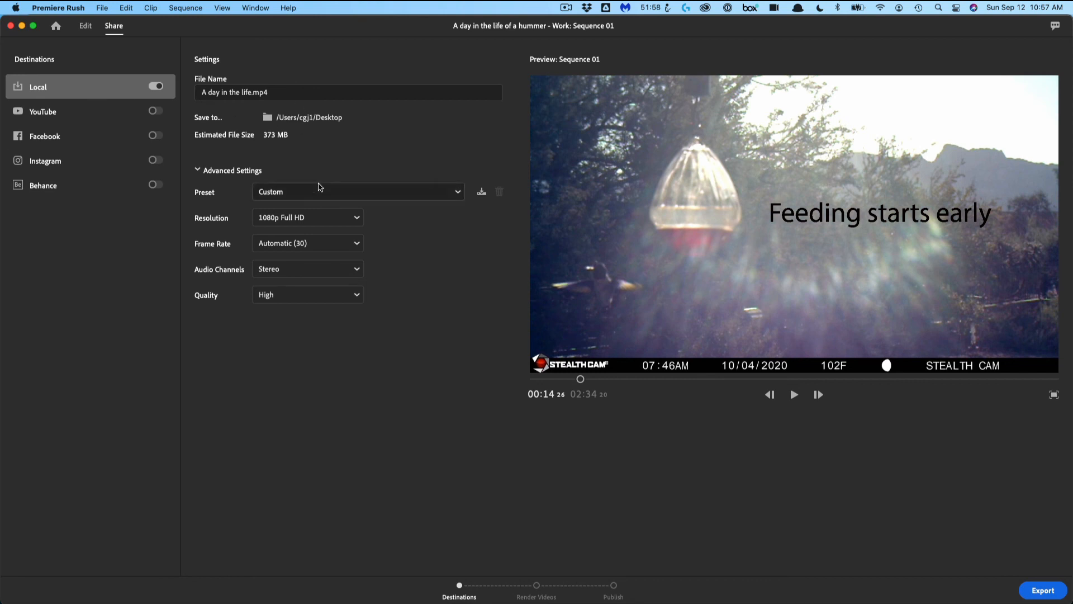
{"action": "left_click", "coordinate": [161, 113]}
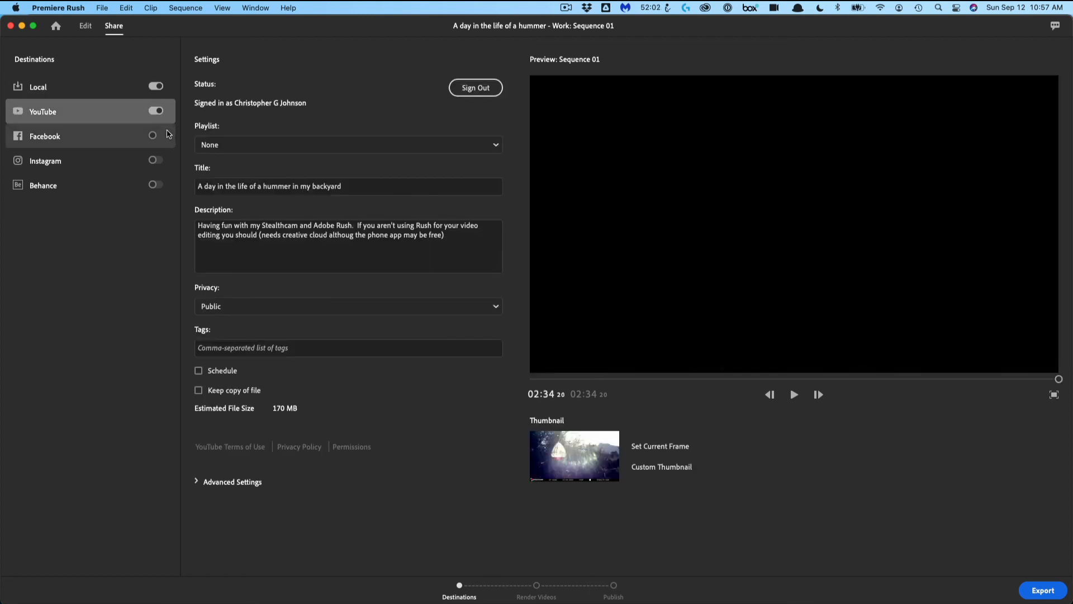
{"action": "left_click", "coordinate": [163, 136]}
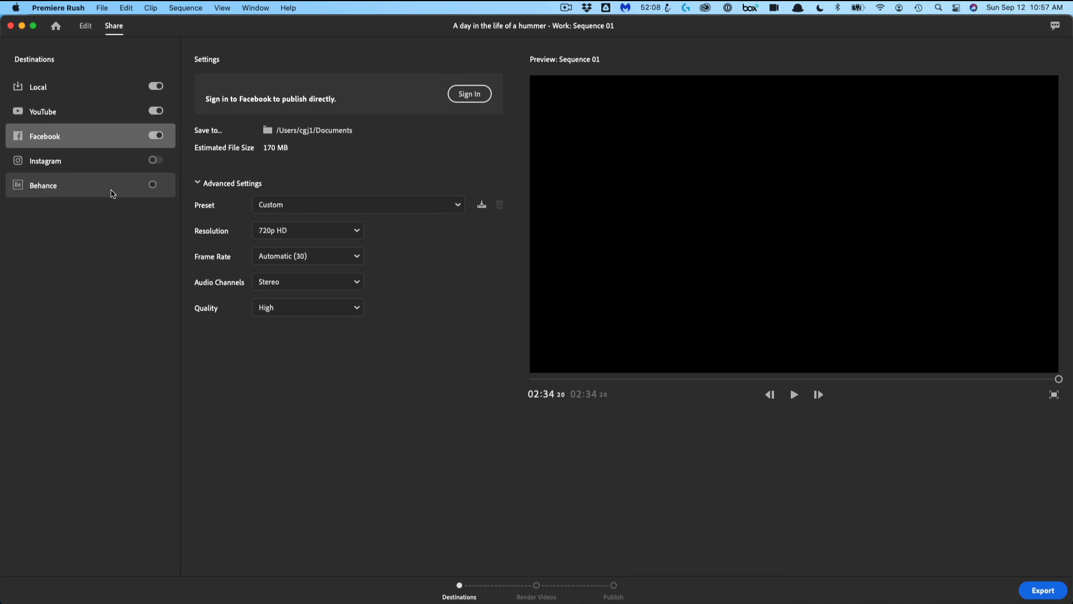
{"action": "left_click", "coordinate": [155, 135]}
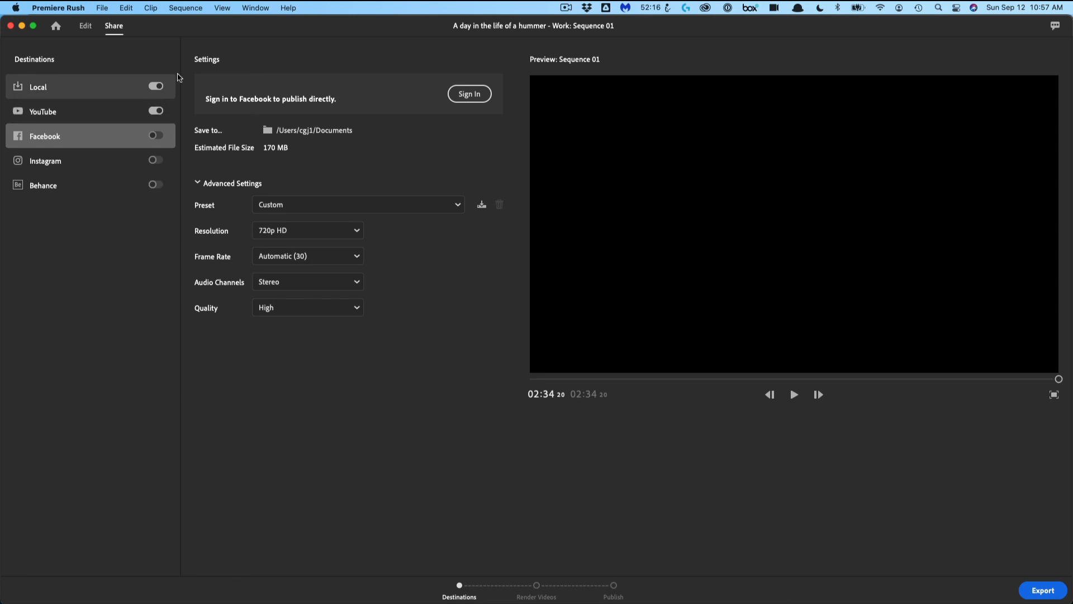
- Export the video for the Local and YouTube destinations and publish the rendered version to YouTube
{"action": "left_click", "coordinate": [1043, 590]}
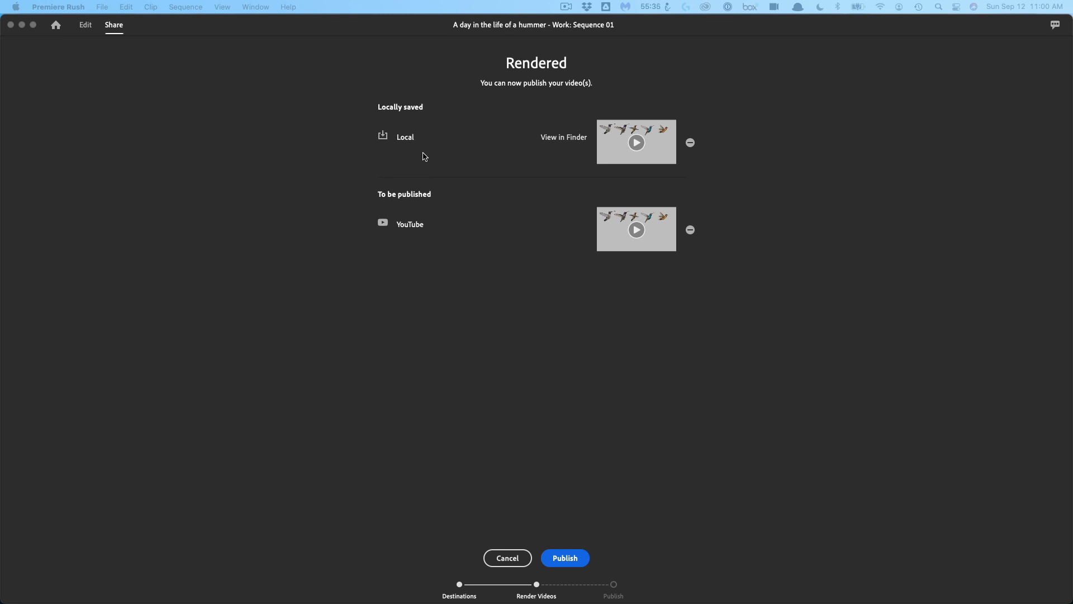
{"action": "left_click", "coordinate": [577, 560]}
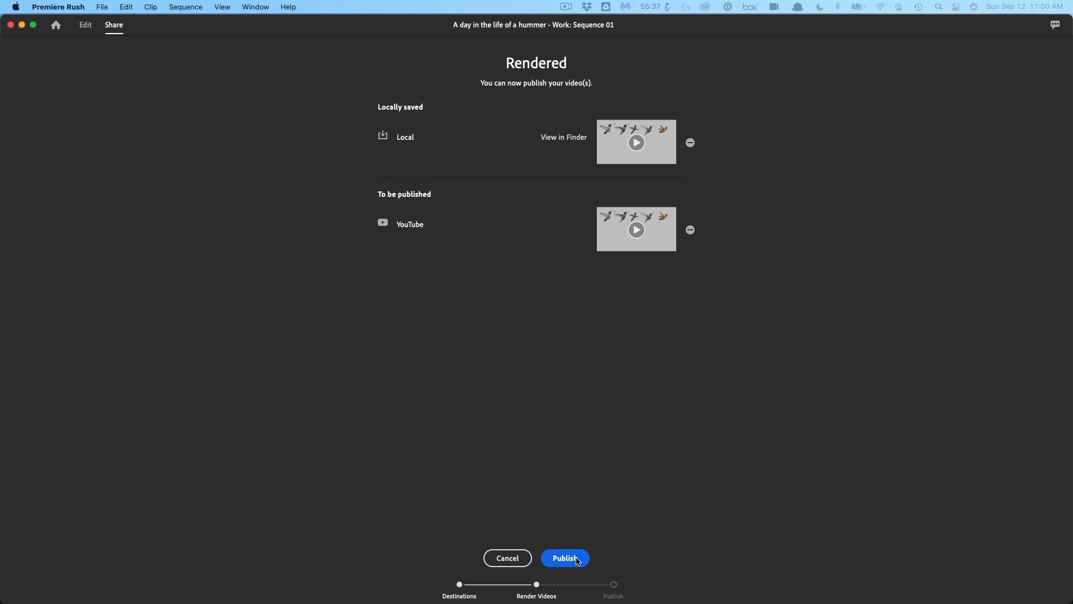
{"action": "left_click", "coordinate": [577, 561]}
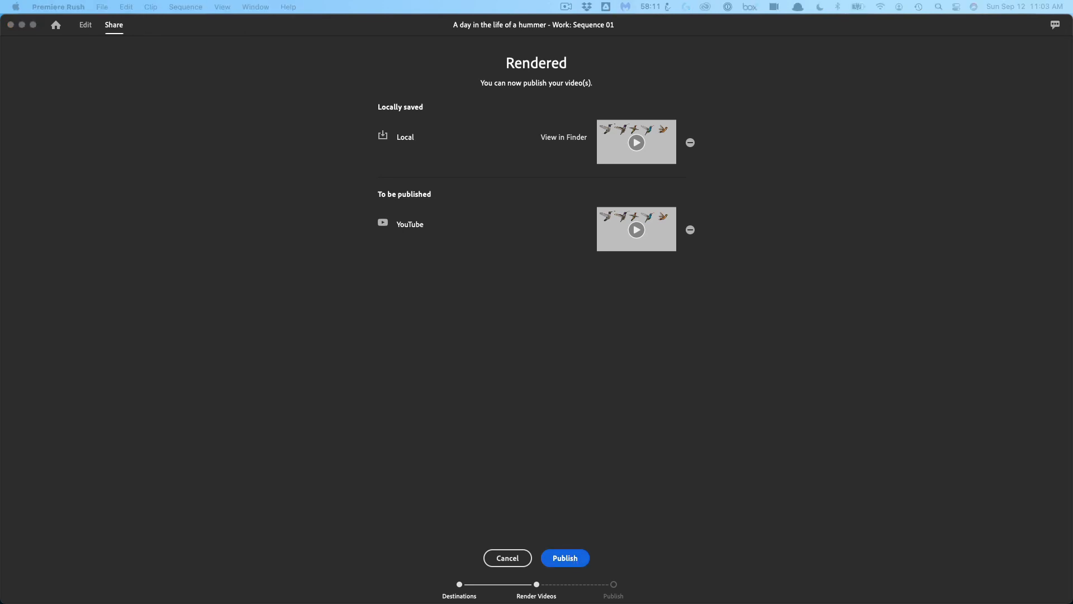